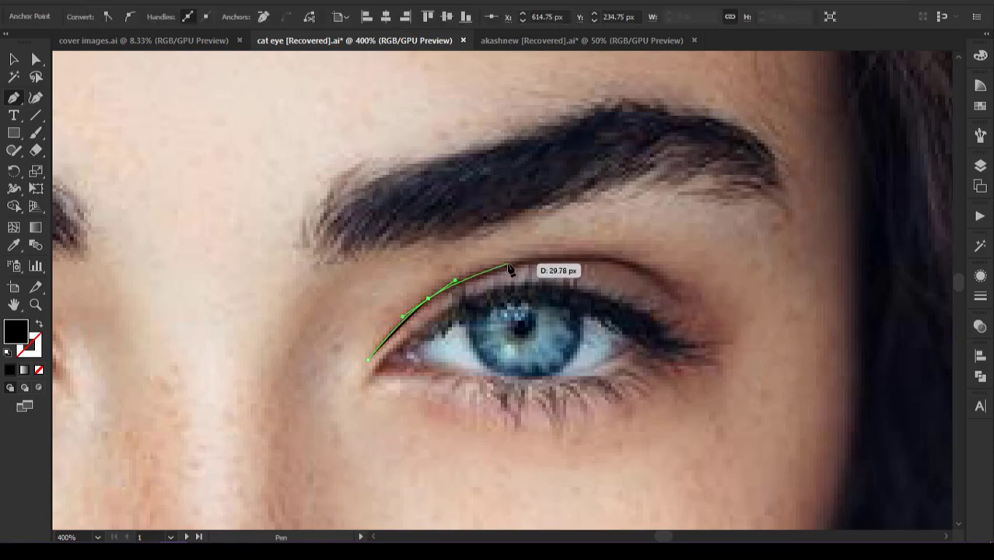
Trace the upper eyelid crease to the outer corner as an unfilled 1 pt black stroke and smooth the path
{"action": "left_click_drag", "start_coordinate": [508, 263], "coordinate": [514, 262]}
{"action": "key", "text": "shift+x"}
{"action": "left_click_drag", "start_coordinate": [608, 259], "coordinate": [632, 266]}
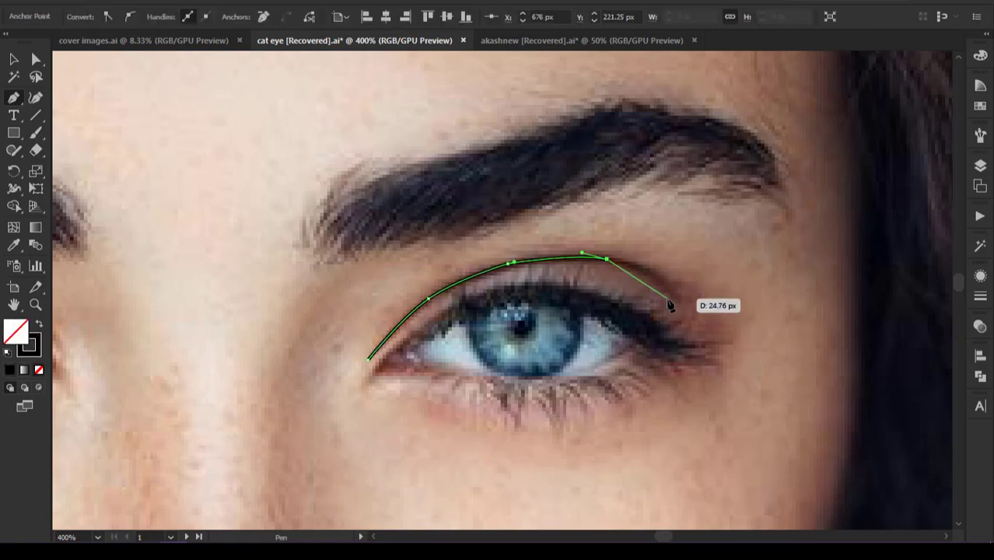
{"action": "left_click_drag", "start_coordinate": [680, 299], "coordinate": [699, 334]}
{"action": "key", "text": "v"}
{"action": "left_click_drag", "start_coordinate": [15, 151], "coordinate": [53, 189]}
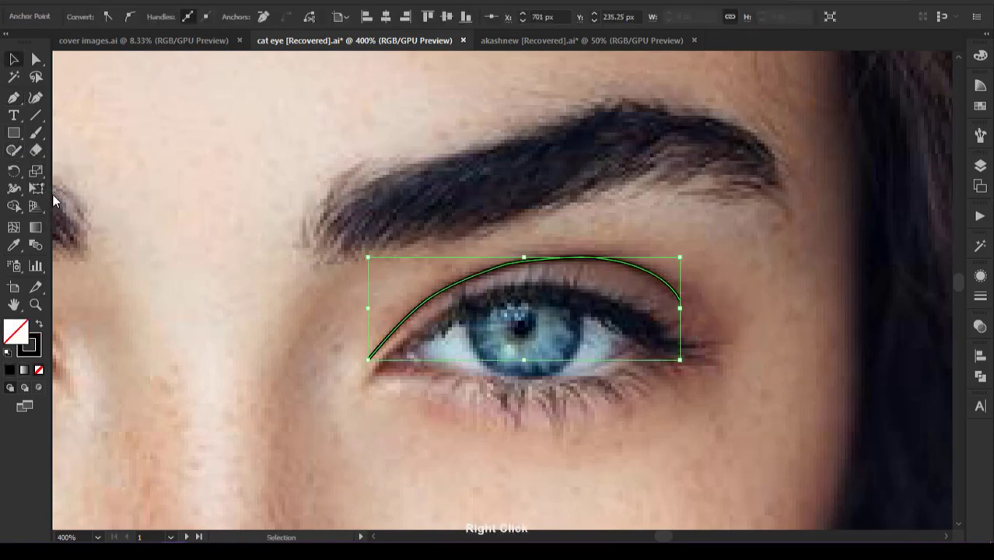
{"action": "left_click_drag", "start_coordinate": [384, 344], "coordinate": [603, 260]}
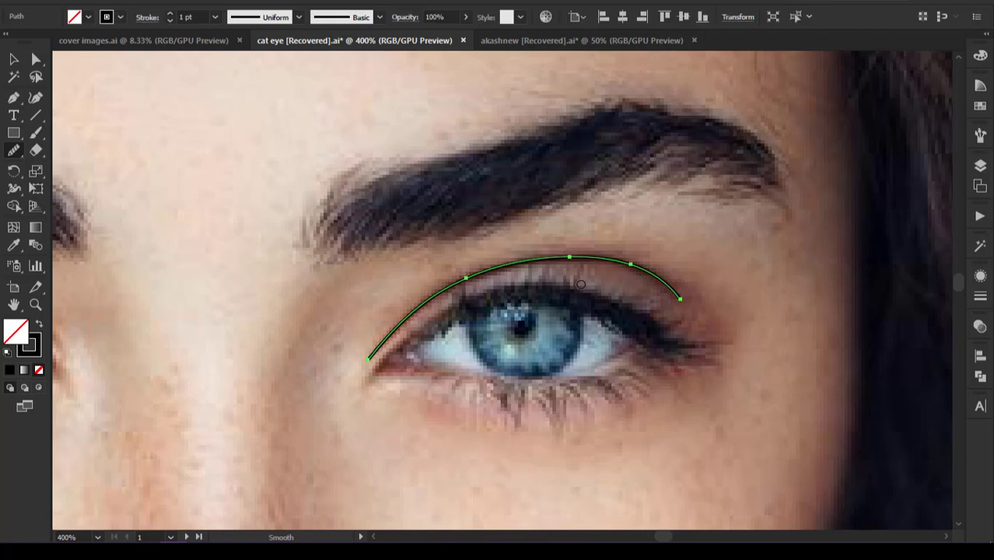
Trace the outer contour of the eyeliner around the eye with the Pen tool, ending on the lower lid
{"action": "mouse_move", "coordinate": [469, 380]}
{"action": "left_mouse_down"}
{"action": "mouse_move", "coordinate": [387, 375]}
{"action": "mouse_move", "coordinate": [423, 315]}
{"action": "mouse_move", "coordinate": [546, 282]}
{"action": "mouse_move", "coordinate": [589, 294]}
{"action": "left_mouse_up"}
{"action": "left_click", "coordinate": [376, 376]}
{"action": "left_click_drag", "start_coordinate": [679, 340], "coordinate": [510, 380]}
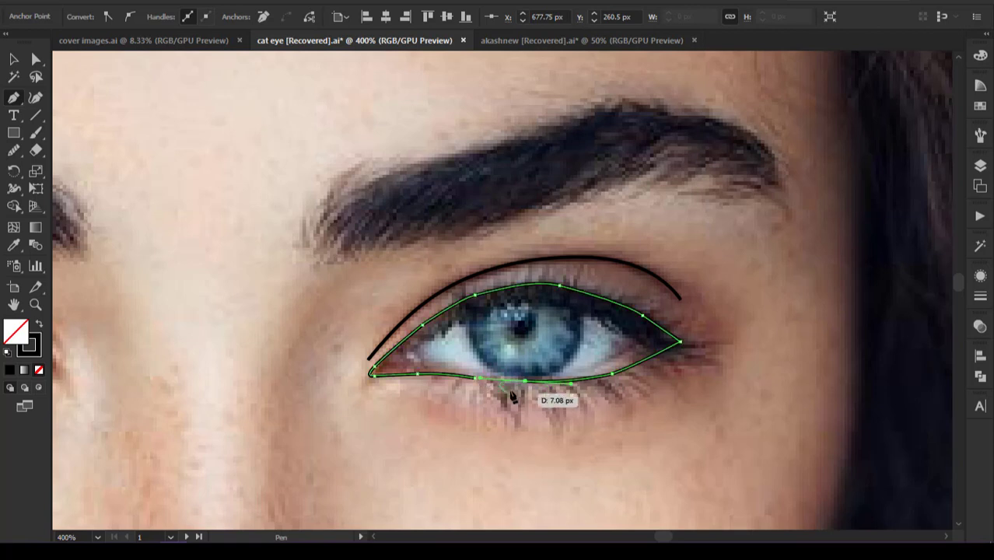
{"action": "left_click", "coordinate": [526, 382]}
Trace the inner eyeliner edge around the eye opening and close the path on the lower lid
{"action": "left_click_drag", "start_coordinate": [642, 345], "coordinate": [670, 313]}
{"action": "left_click", "coordinate": [642, 345]}
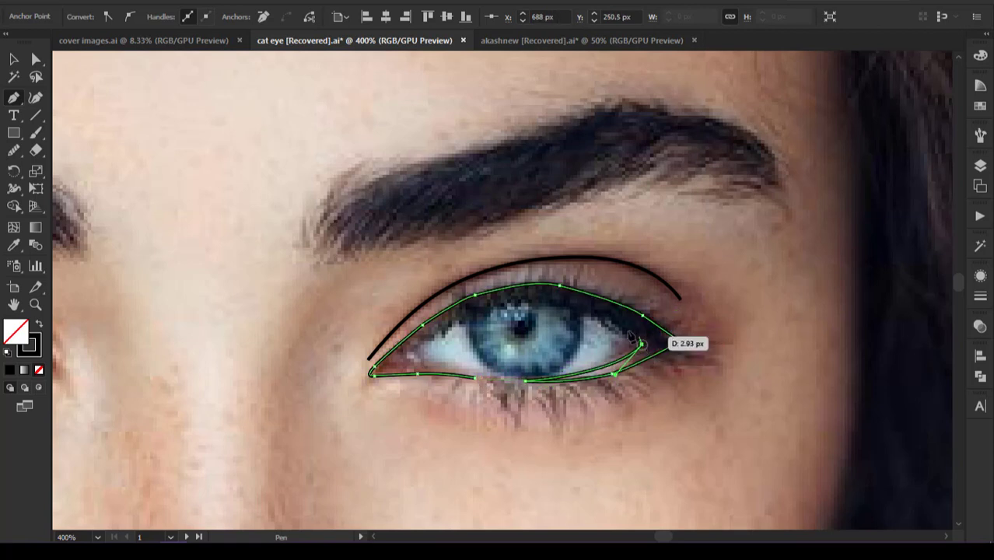
{"action": "left_click_drag", "start_coordinate": [594, 317], "coordinate": [427, 319]}
{"action": "key", "text": "Up"}
{"action": "left_click", "coordinate": [497, 308]}
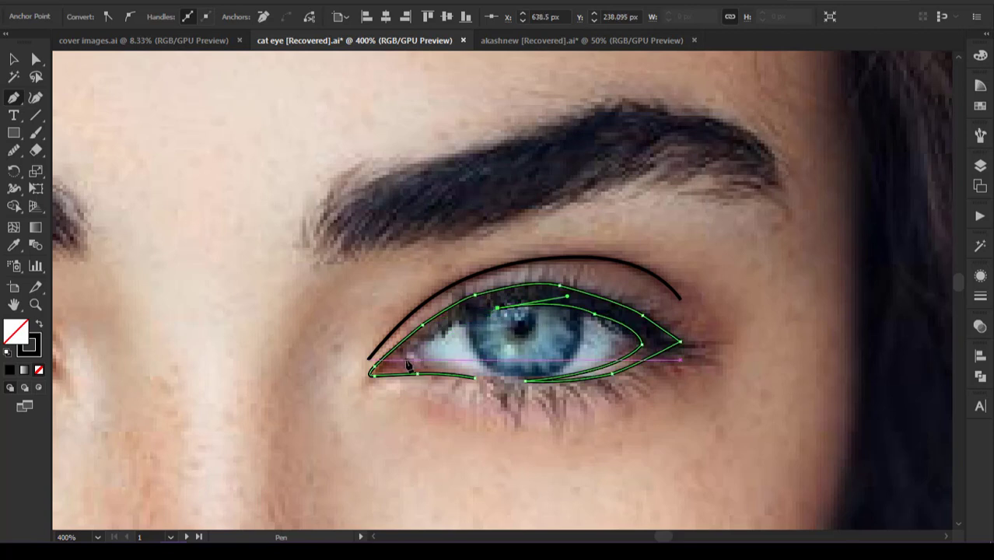
{"action": "left_click_drag", "start_coordinate": [396, 368], "coordinate": [383, 399]}
{"action": "left_click", "coordinate": [406, 359]}
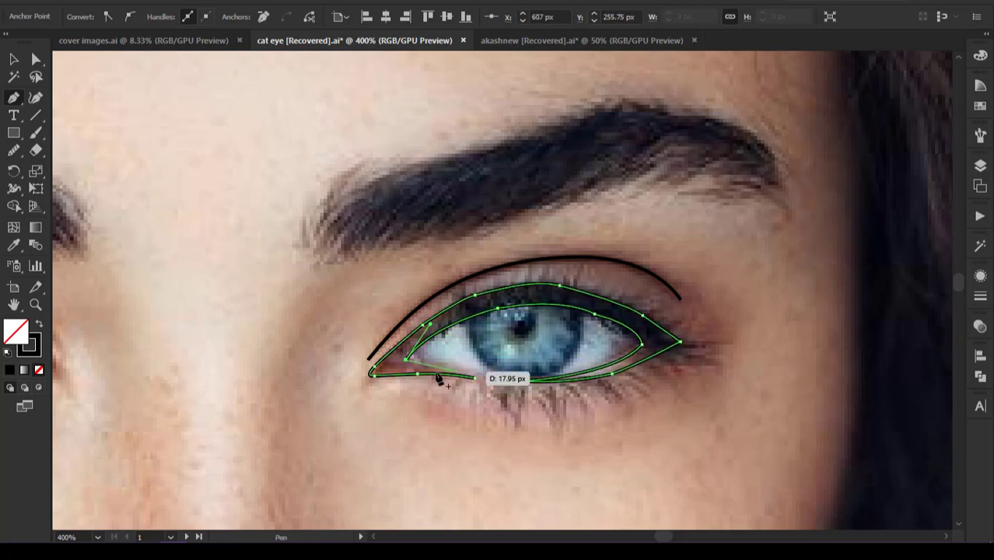
{"action": "left_click_drag", "start_coordinate": [436, 367], "coordinate": [481, 371]}
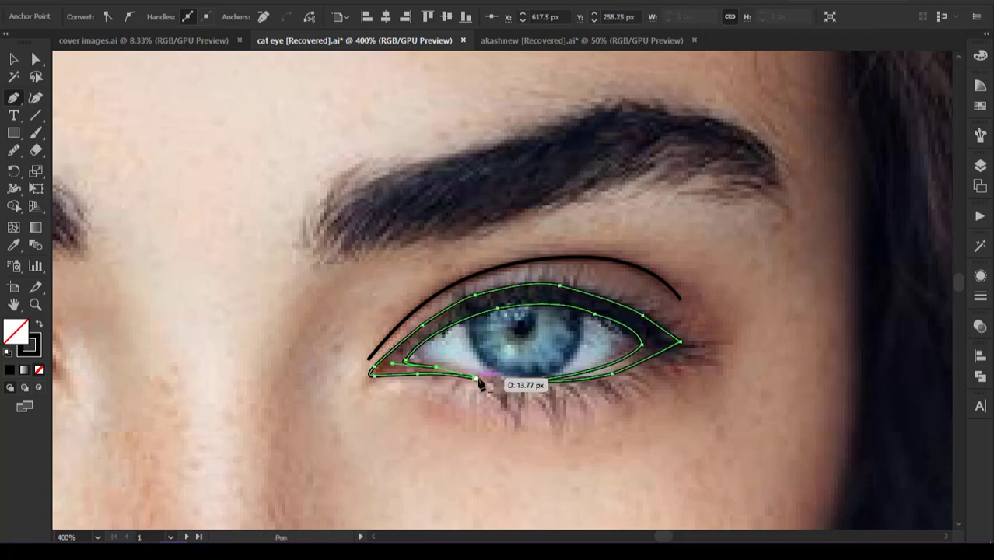
{"action": "left_click", "coordinate": [477, 379]}
Smooth the outer and inner edges of the eyeliner shape and swap its stroke to a solid black fill
{"action": "mouse_move", "coordinate": [424, 318]}
{"action": "left_mouse_down"}
{"action": "mouse_move", "coordinate": [546, 283]}
{"action": "mouse_move", "coordinate": [661, 322]}
{"action": "left_mouse_up"}
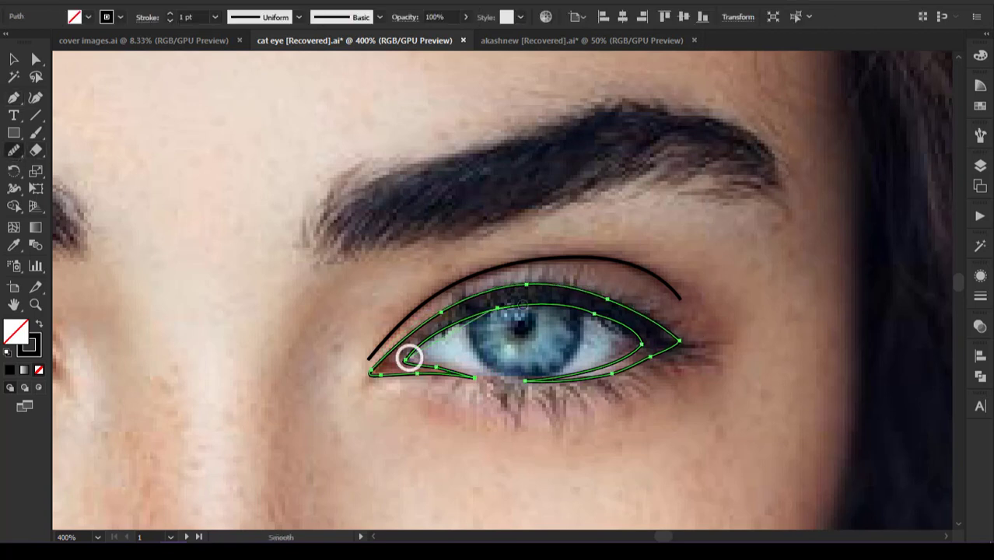
{"action": "left_click_drag", "start_coordinate": [409, 357], "coordinate": [624, 356]}
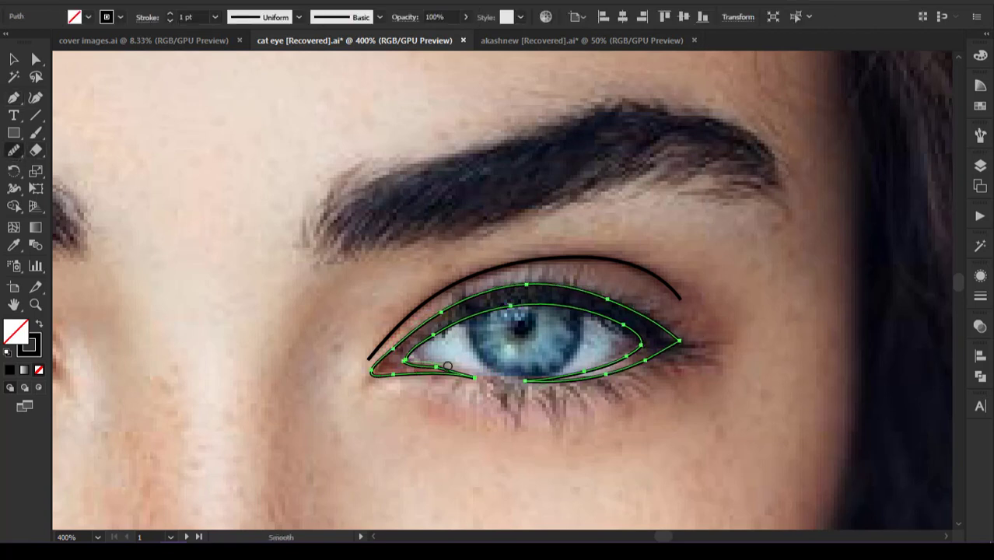
{"action": "key", "text": "shift+x"}
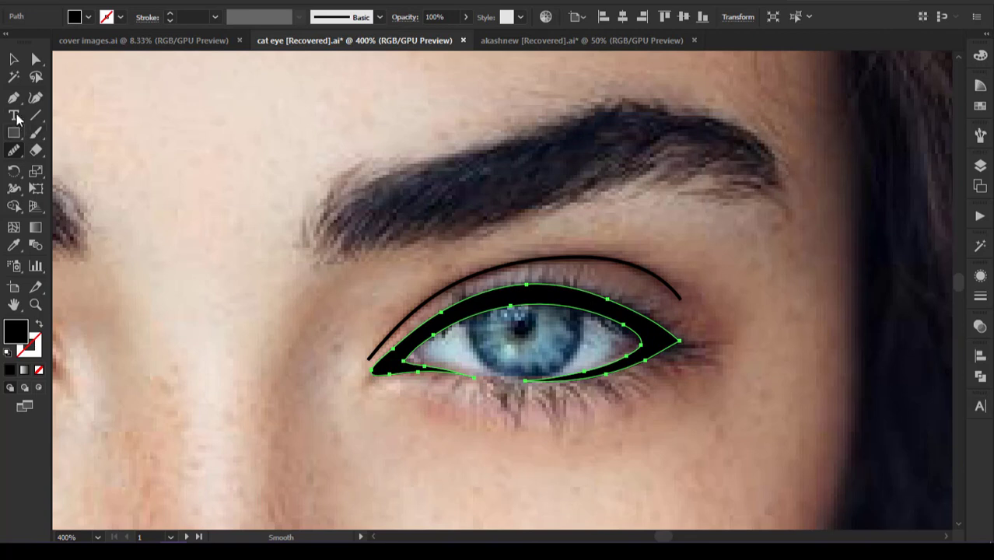
Draw a row of black spiky lashes along the upper lid with the Pen tool
{"action": "left_click", "coordinate": [446, 315]}
{"action": "left_click_drag", "start_coordinate": [461, 291], "coordinate": [461, 272]}
{"action": "left_click", "coordinate": [461, 290]}
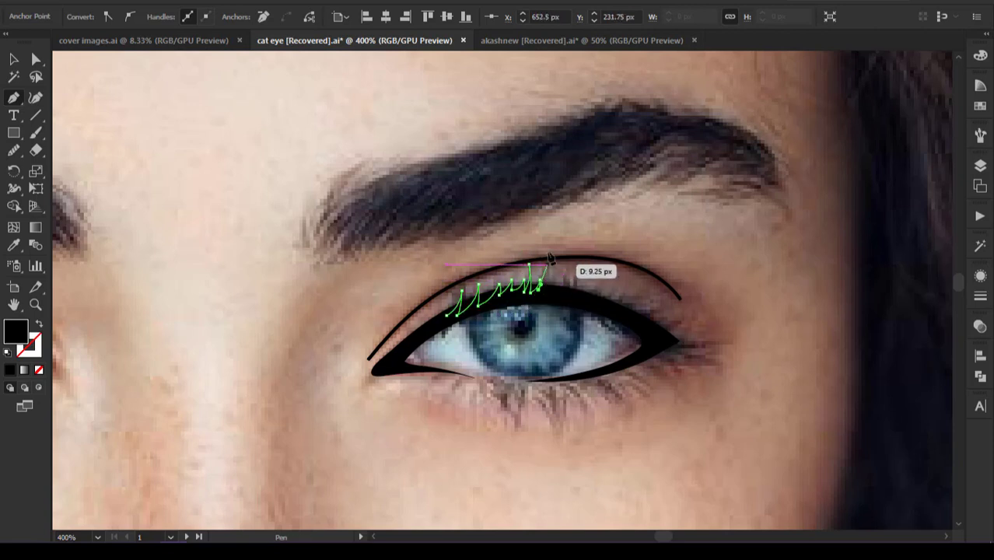
{"action": "left_click", "coordinate": [546, 293]}
{"action": "left_click_drag", "start_coordinate": [557, 291], "coordinate": [554, 297]}
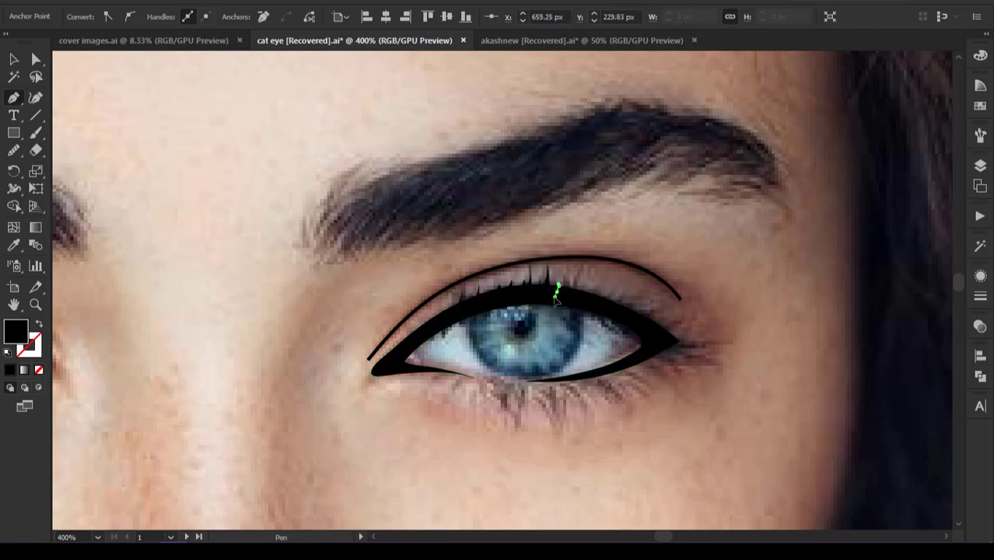
{"action": "left_click", "coordinate": [616, 308]}
{"action": "left_click", "coordinate": [635, 304]}
{"action": "left_click_drag", "start_coordinate": [628, 315], "coordinate": [634, 315]}
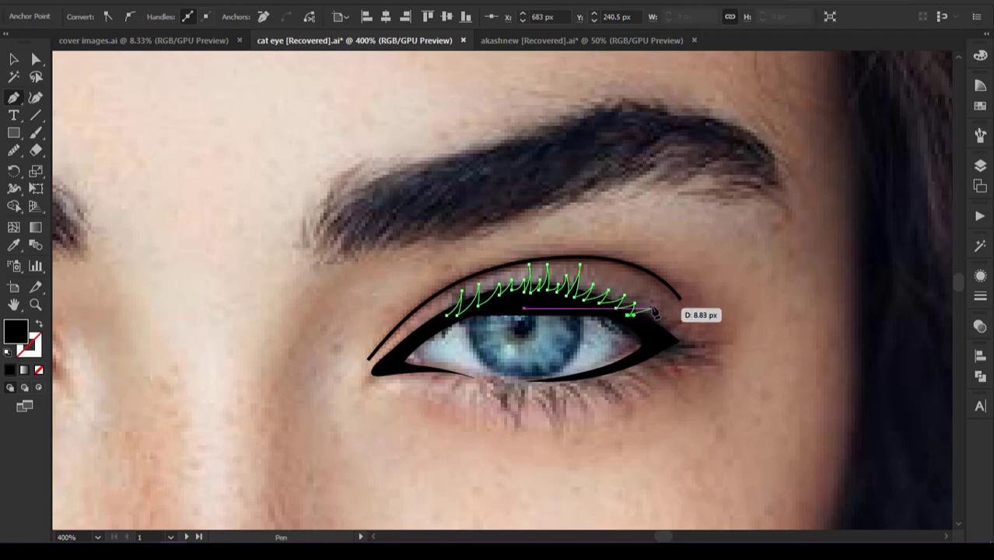
Continue the lashes around the outer eye corner, close the shape back along the upper eyeliner, and deselect it
{"action": "left_click_drag", "start_coordinate": [646, 333], "coordinate": [695, 350]}
{"action": "left_click_drag", "start_coordinate": [648, 354], "coordinate": [662, 371]}
{"action": "left_click_drag", "start_coordinate": [630, 359], "coordinate": [591, 320]}
{"action": "key", "text": "ctrl+z"}
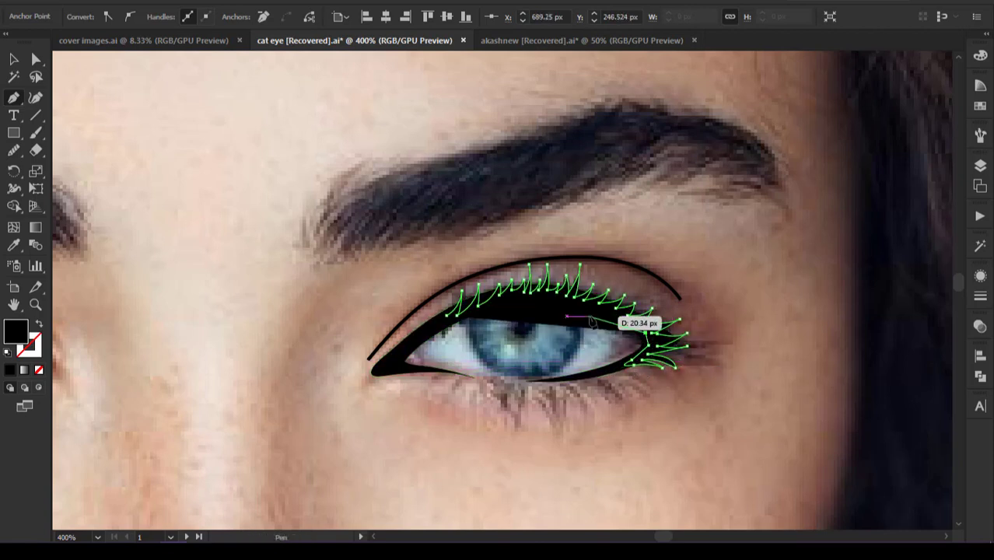
{"action": "left_click", "coordinate": [554, 299]}
{"action": "left_click", "coordinate": [499, 304]}
{"action": "left_click", "coordinate": [446, 325]}
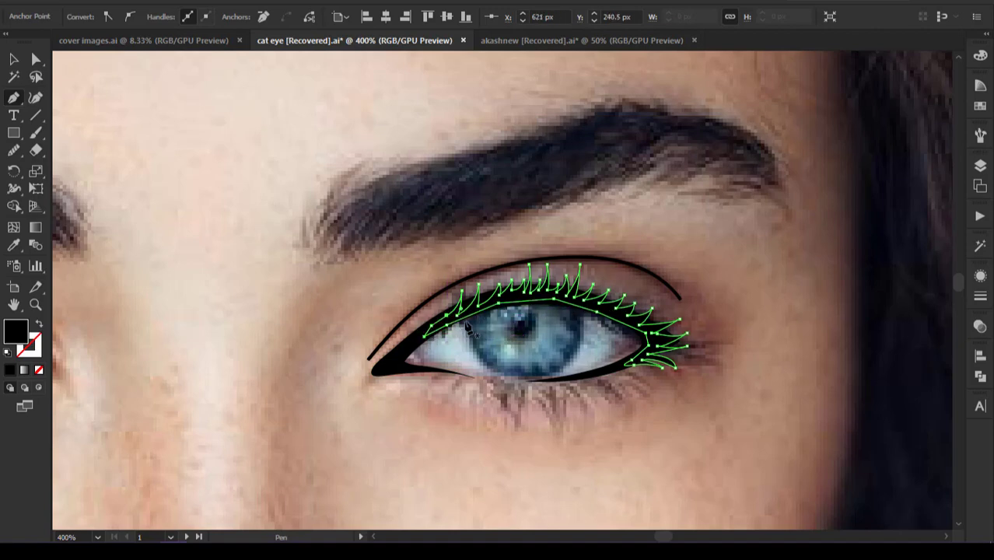
{"action": "left_click", "coordinate": [518, 285], "text": "ctrl"}
{"action": "left_click", "coordinate": [518, 286], "text": "ctrl"}
{"action": "left_click", "coordinate": [767, 284], "text": "ctrl"}
Examine the traced eyeliner and lashes against the whole face and up close
{"action": "key", "text": "z"}
{"action": "left_click", "coordinate": [633, 358], "text": "alt"}
{"action": "left_click", "coordinate": [633, 358], "text": "alt"}
{"action": "left_click", "coordinate": [440, 354], "text": "alt"}
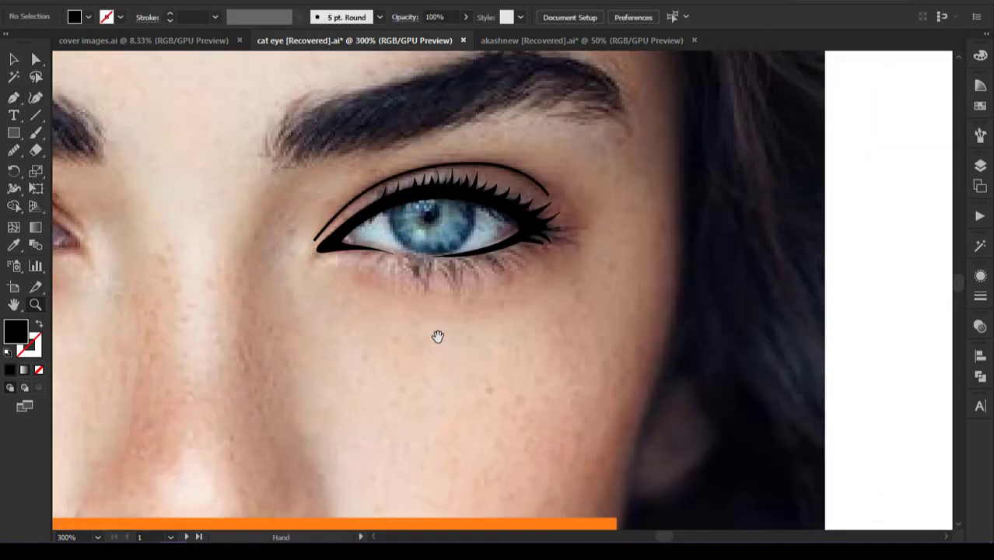
{"action": "left_click_drag", "start_coordinate": [437, 336], "coordinate": [576, 335]}
{"action": "left_click", "coordinate": [559, 347], "text": "alt"}
{"action": "left_click_drag", "start_coordinate": [496, 319], "coordinate": [576, 366]}
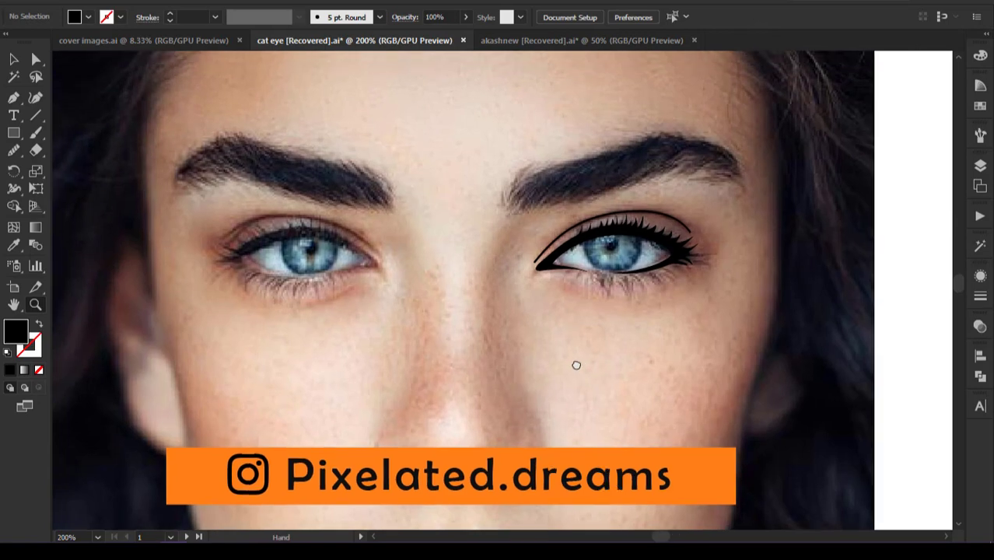
{"action": "left_click", "coordinate": [589, 215], "text": "ctrl"}
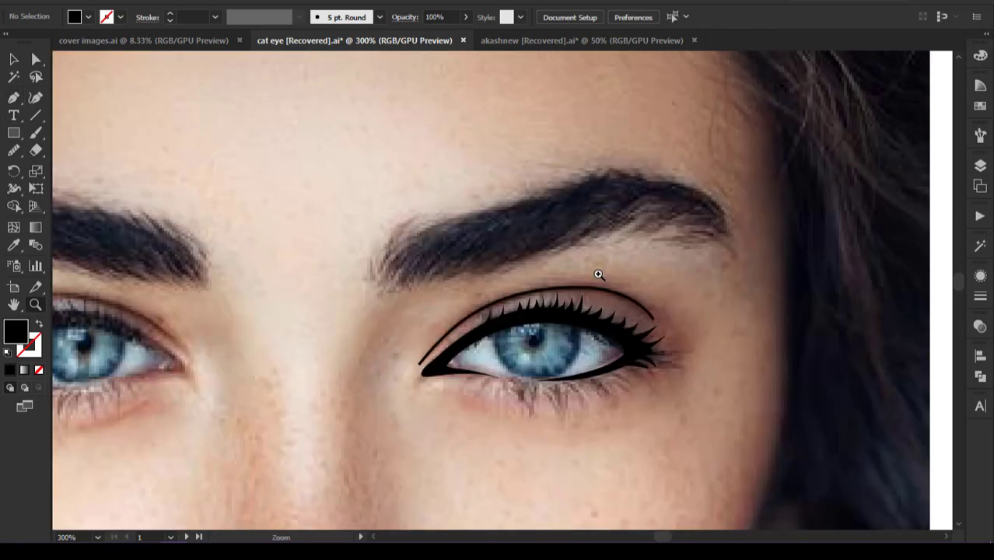
{"action": "left_click", "coordinate": [597, 272], "text": "ctrl"}
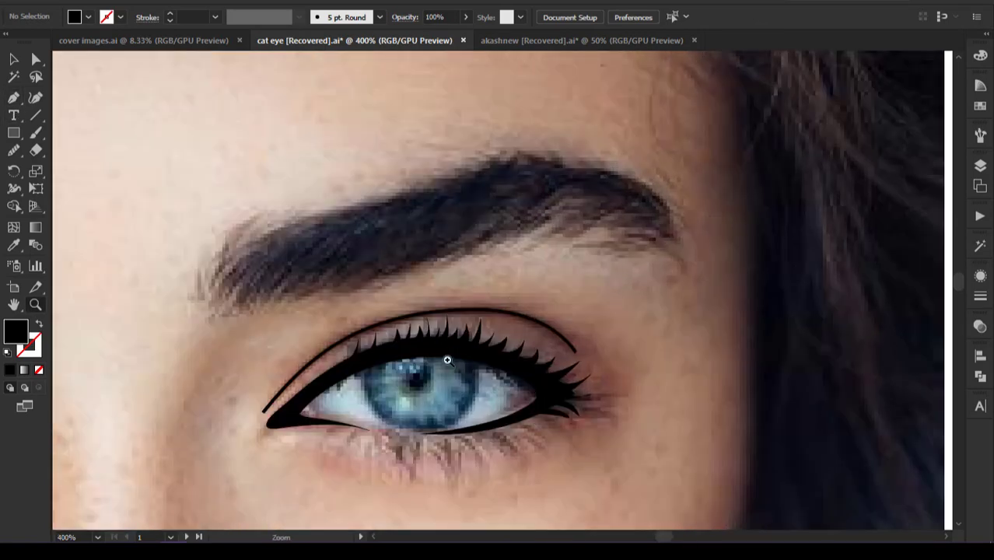
Draw a closed shape for the eye opening with the Pen tool, keeping its edge within the eyeliner band
{"action": "left_click", "coordinate": [292, 412]}
{"action": "left_click", "coordinate": [331, 379]}
{"action": "left_click", "coordinate": [396, 351]}
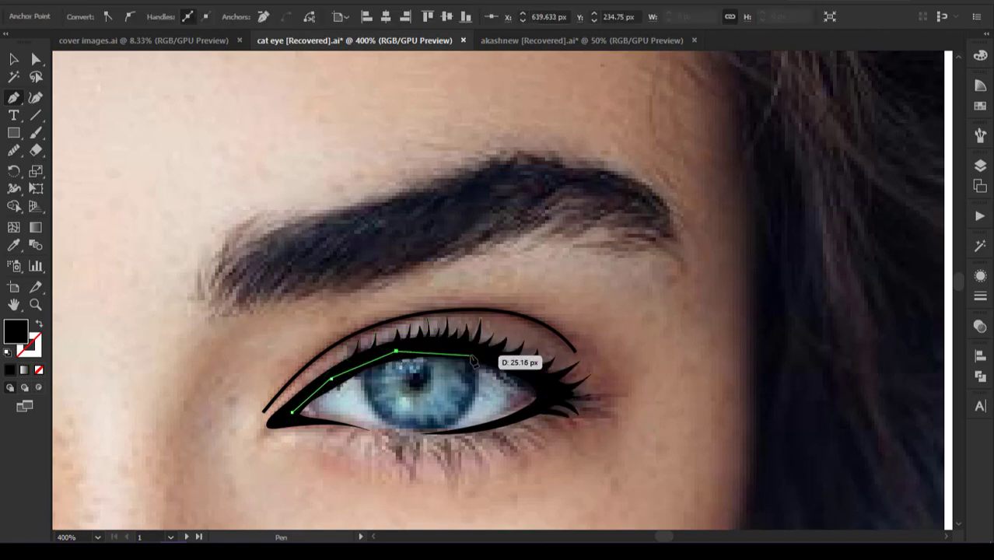
{"action": "left_click", "coordinate": [473, 353]}
{"action": "left_click", "coordinate": [526, 372]}
{"action": "left_click", "coordinate": [549, 387]}
{"action": "left_click", "coordinate": [541, 401]}
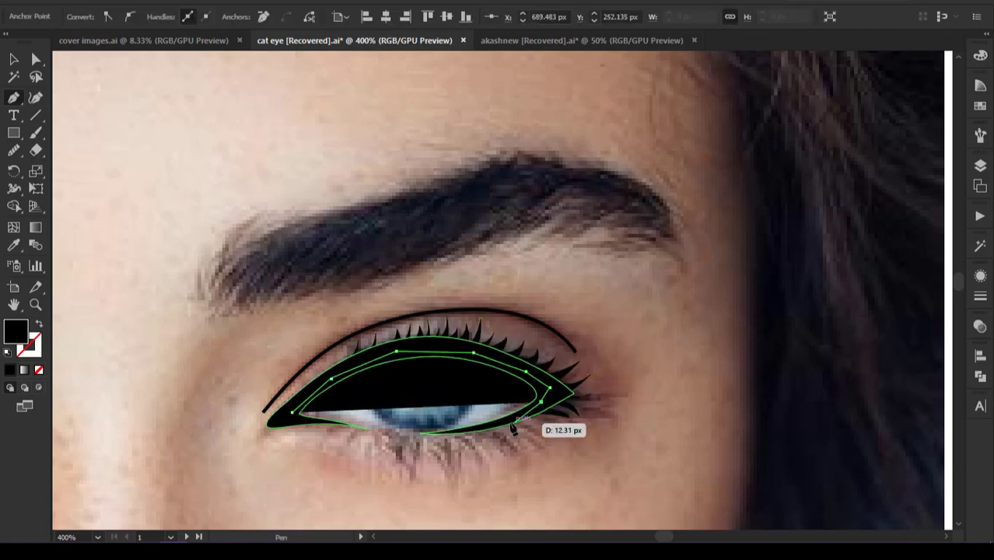
{"action": "left_click", "coordinate": [512, 424]}
{"action": "left_click", "coordinate": [443, 433]}
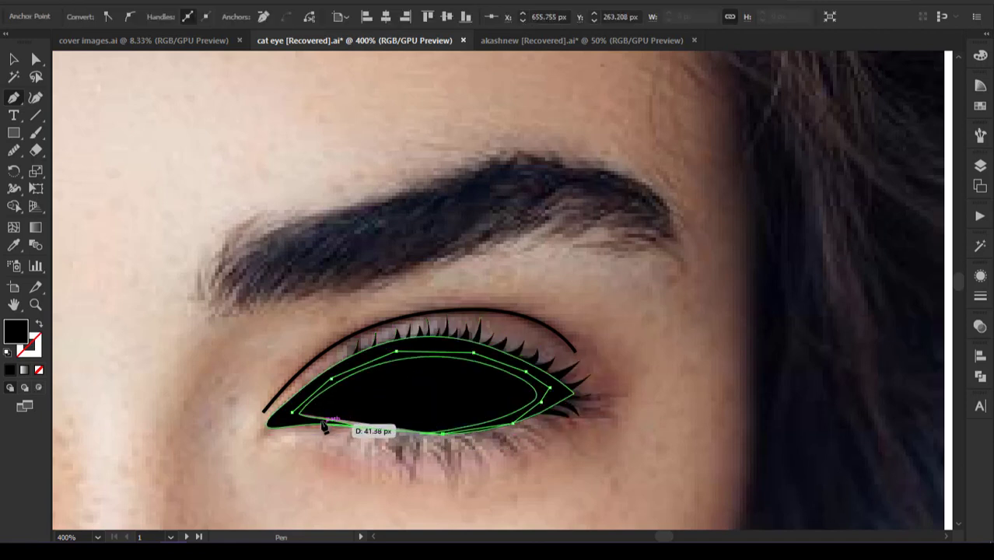
{"action": "left_click", "coordinate": [314, 418]}
{"action": "left_click", "coordinate": [287, 418]}
{"action": "left_click", "coordinate": [293, 412]}
Fill the eye opening shape with a light grey swatch
{"action": "key", "text": "v"}
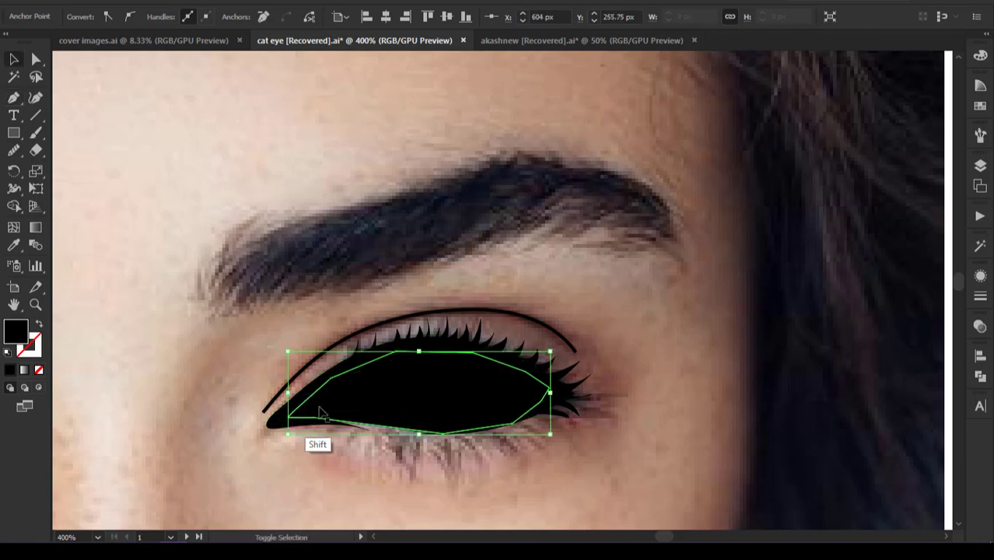
{"action": "left_click", "coordinate": [315, 400], "text": "shift"}
{"action": "left_click", "coordinate": [432, 383]}
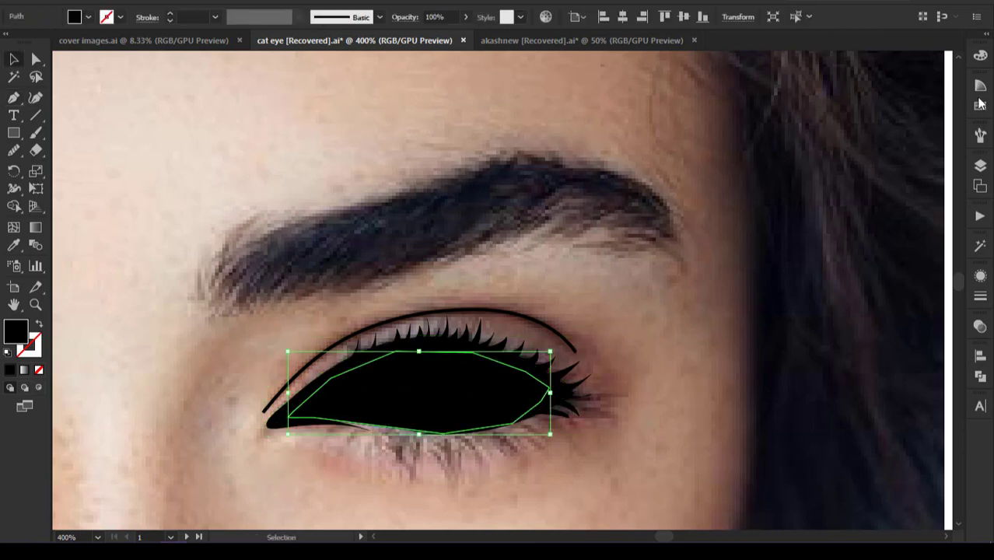
{"action": "left_click", "coordinate": [980, 105]}
{"action": "scroll", "coordinate": [950, 150], "scroll_direction": "down", "scroll_amount": 2}
{"action": "left_click_drag", "start_coordinate": [902, 222], "coordinate": [901, 311]}
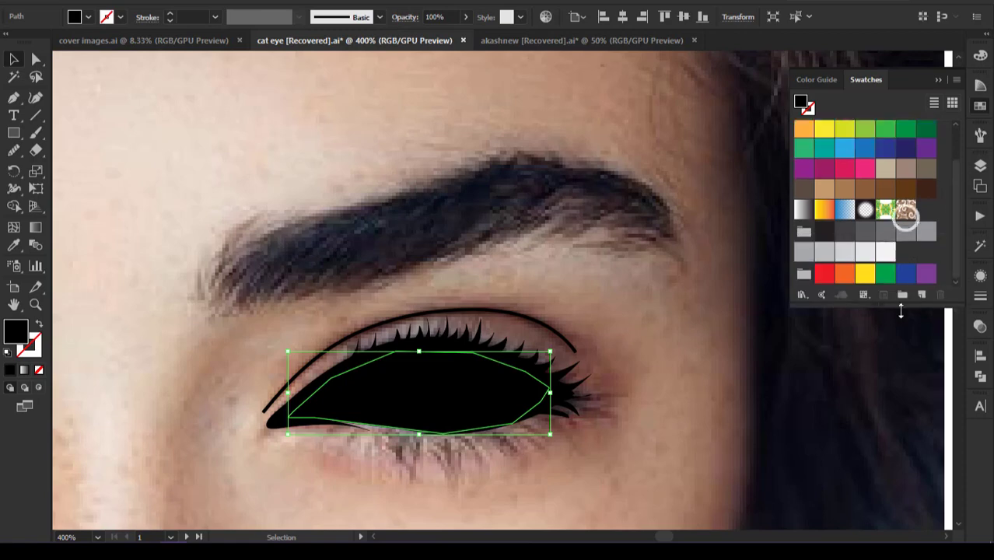
{"action": "left_click", "coordinate": [886, 256]}
Send the eye opening shape behind the eyeliner and swap its light grey fill to the stroke
{"action": "right_click", "coordinate": [436, 381]}
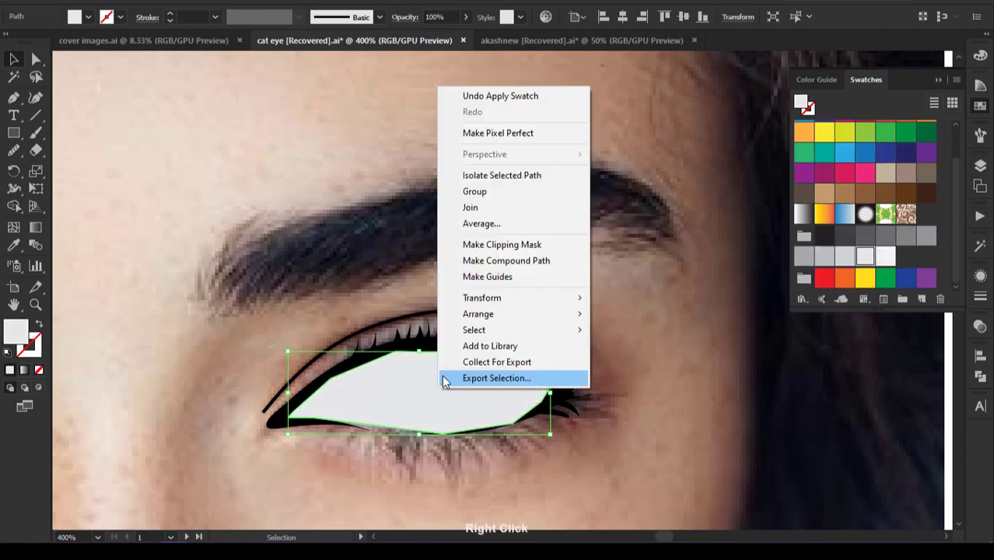
{"action": "mouse_move", "coordinate": [497, 313]}
{"action": "left_click", "coordinate": [431, 362]}
{"action": "left_click", "coordinate": [461, 414]}
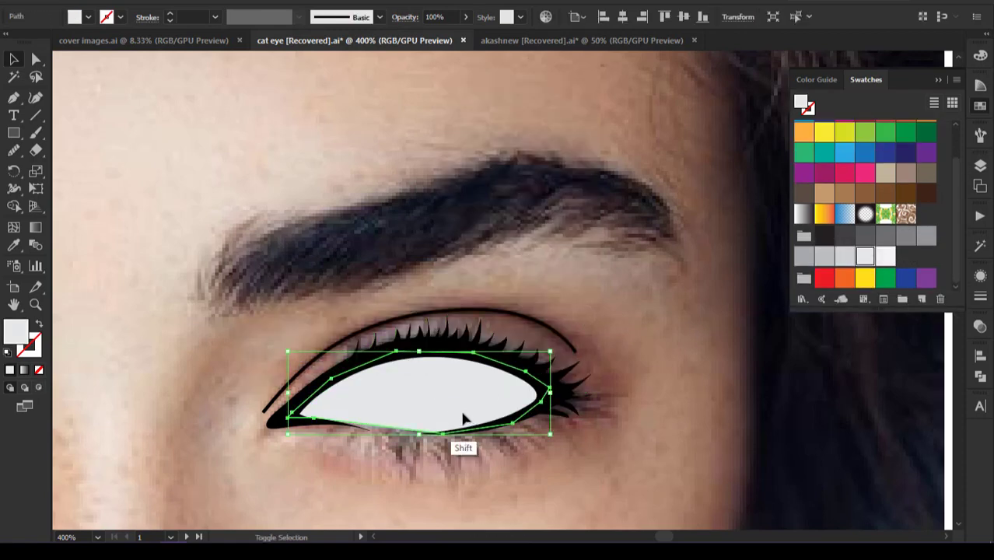
{"action": "key", "text": "/"}
{"action": "left_click", "coordinate": [109, 310]}
Draw concentric unfilled circles with light strokes around the pupil and the iris, scaling the outer circle down to the iris edge
{"action": "left_click_drag", "start_coordinate": [17, 139], "coordinate": [78, 167]}
{"action": "left_click_drag", "start_coordinate": [419, 376], "coordinate": [438, 357]}
{"action": "left_click", "coordinate": [441, 352]}
{"action": "left_click", "coordinate": [531, 312]}
{"action": "key", "text": "ctrl+shift+a"}
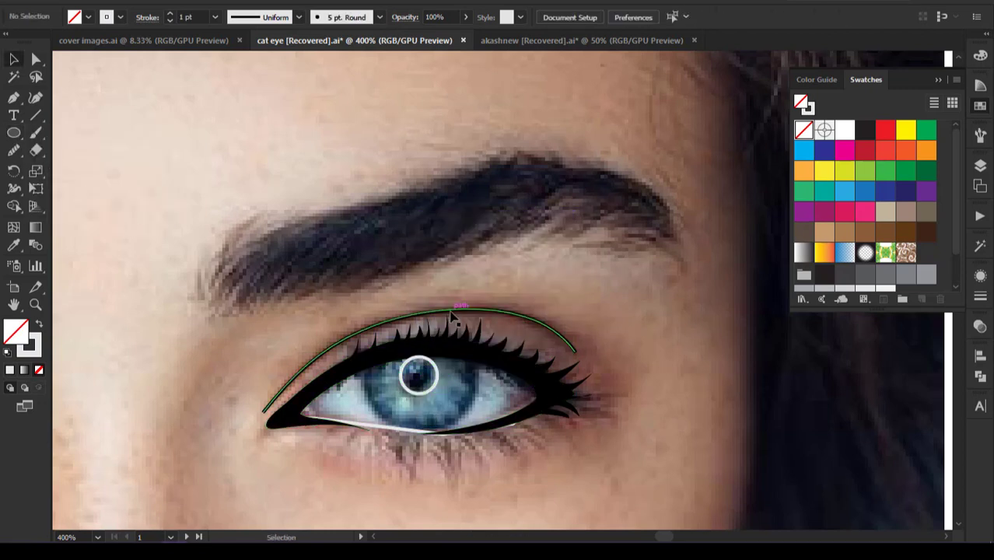
{"action": "left_click_drag", "start_coordinate": [418, 376], "coordinate": [484, 310]}
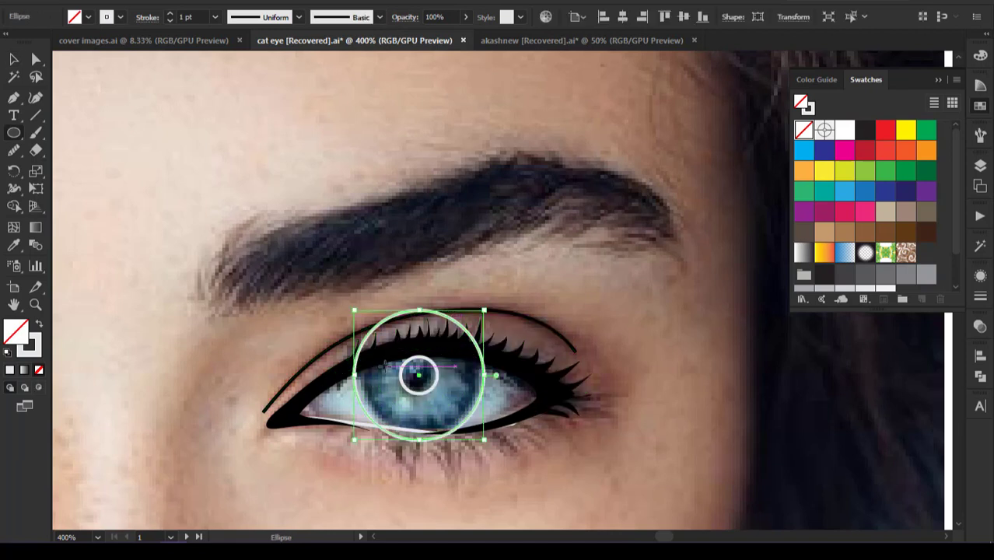
{"action": "left_click_drag", "start_coordinate": [355, 314], "coordinate": [361, 318]}
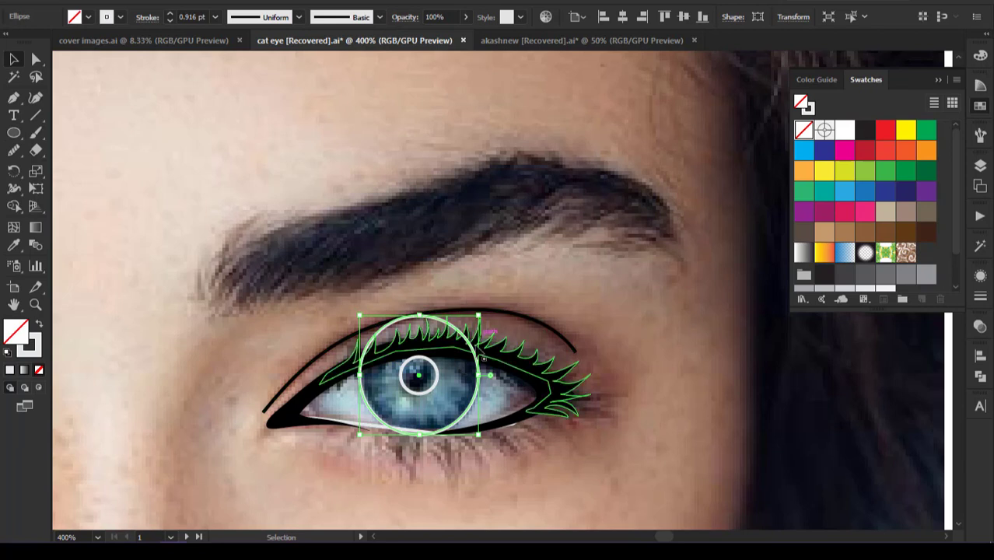
Select both circles and the eye opening shape, and trim the iris circle's parts outside the opening with the Shape Builder
{"action": "left_click", "coordinate": [431, 391], "text": "shift"}
{"action": "left_click", "coordinate": [434, 389], "text": "shift"}
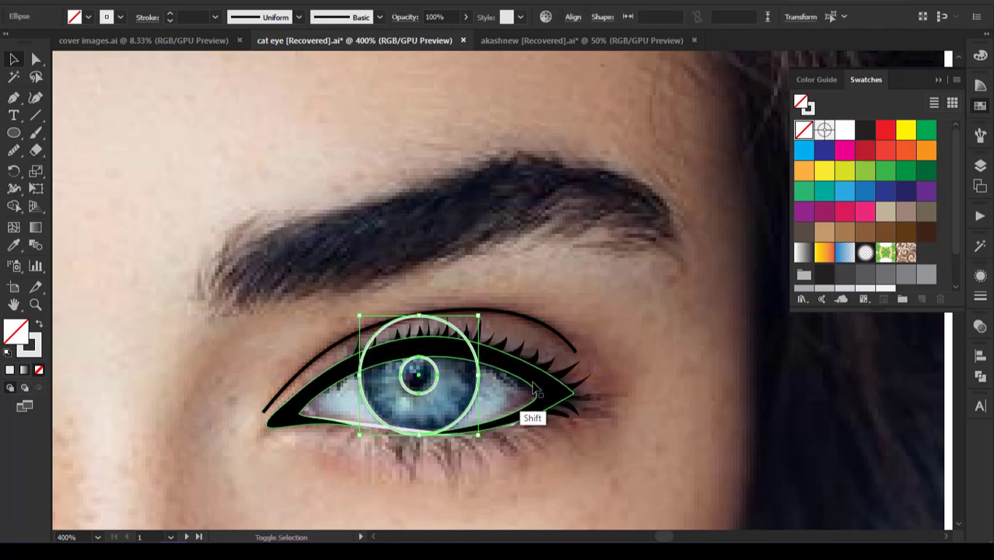
{"action": "left_click", "coordinate": [427, 422], "text": "shift"}
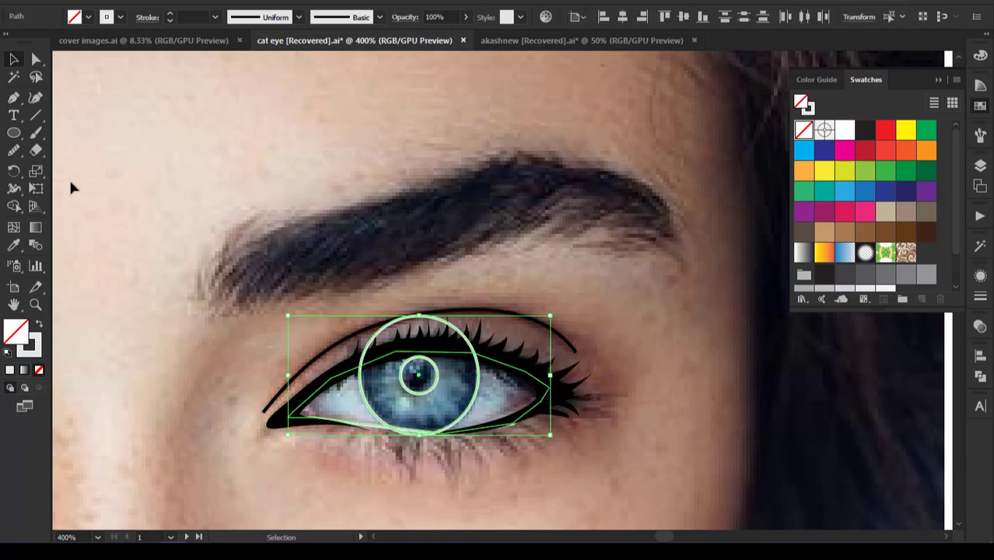
{"action": "left_click", "coordinate": [14, 206]}
{"action": "left_click_drag", "start_coordinate": [426, 336], "coordinate": [420, 455]}
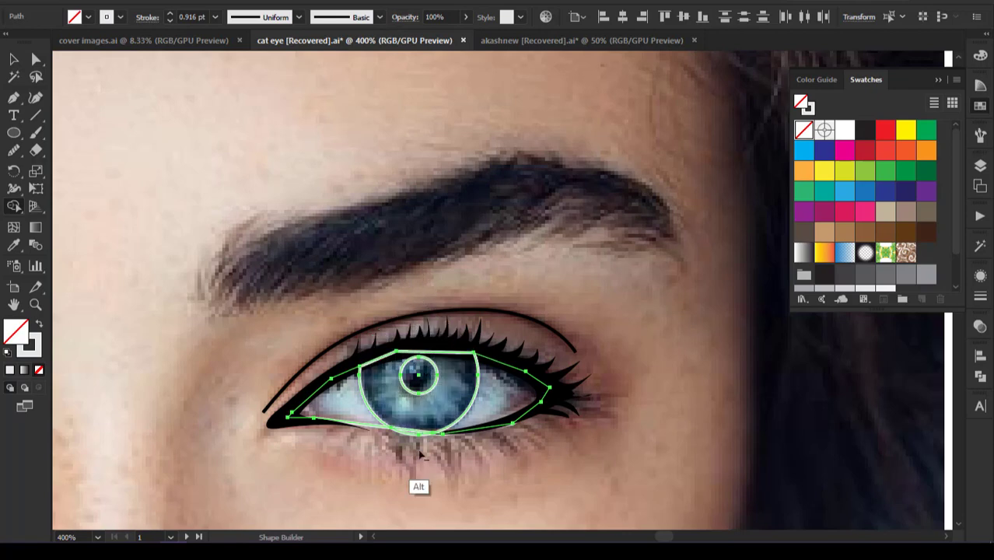
{"action": "key", "text": "alt+v"}
{"action": "key", "text": "v"}
{"action": "key", "text": "v"}
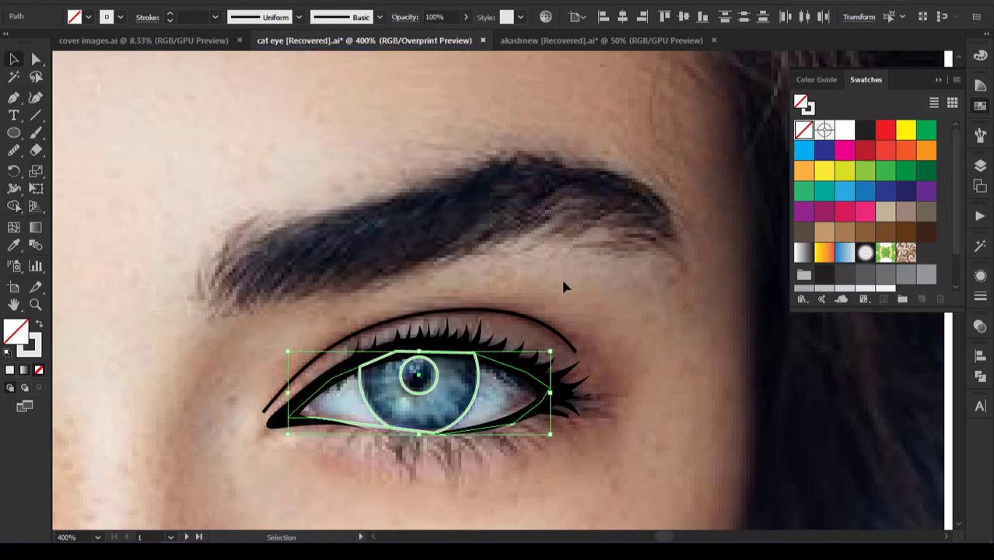
Fill the pupil circle with a near-black swatch and the trimmed iris shape with a light blue swatch
{"action": "left_click", "coordinate": [561, 277]}
{"action": "left_click", "coordinate": [430, 387]}
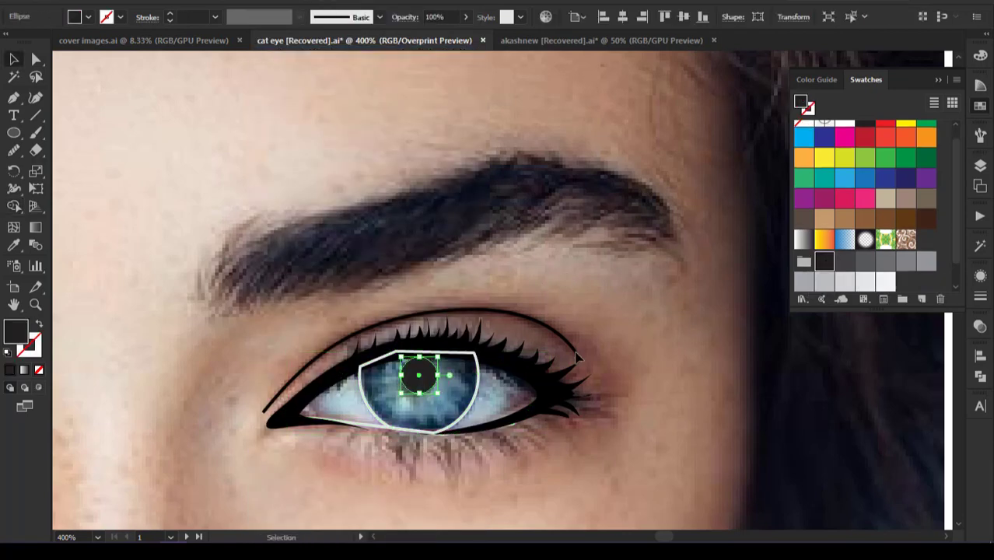
{"action": "left_click", "coordinate": [479, 393]}
{"action": "left_click", "coordinate": [865, 289]}
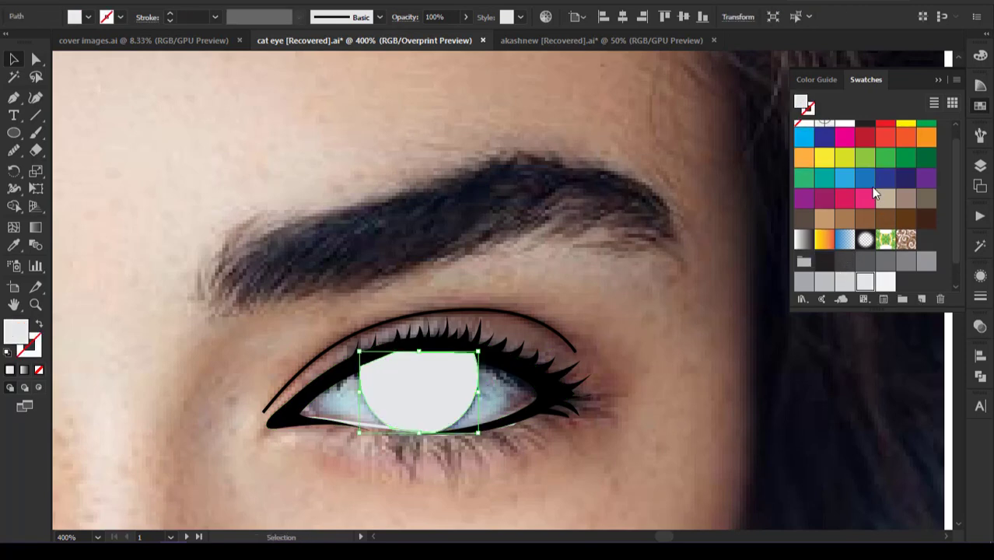
{"action": "left_click", "coordinate": [845, 178]}
Send the blue iris shape to the back and swap the eye opening's light grey stroke to its fill
{"action": "right_click", "coordinate": [424, 410]}
{"action": "mouse_move", "coordinate": [467, 313]}
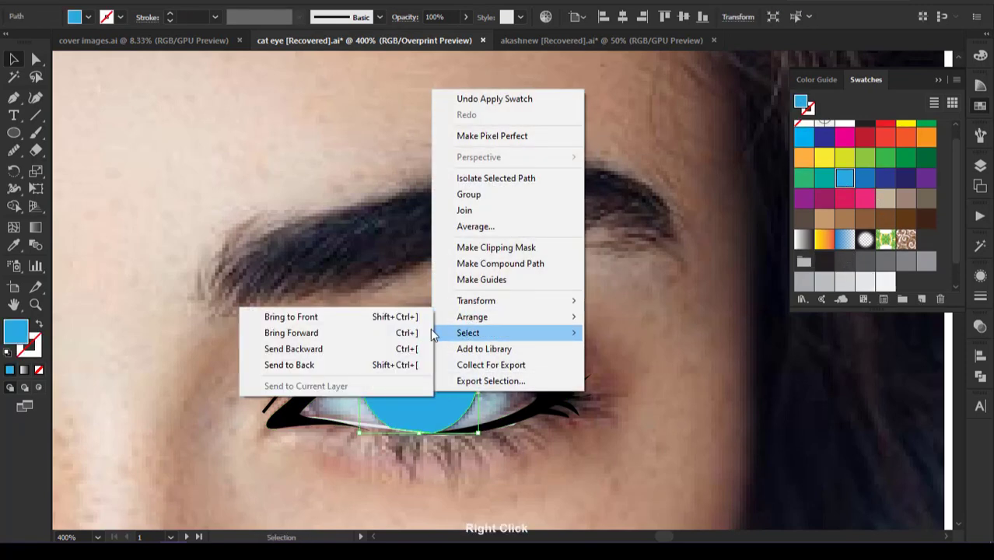
{"action": "left_click", "coordinate": [278, 366]}
{"action": "left_click", "coordinate": [367, 430]}
{"action": "left_click", "coordinate": [389, 431]}
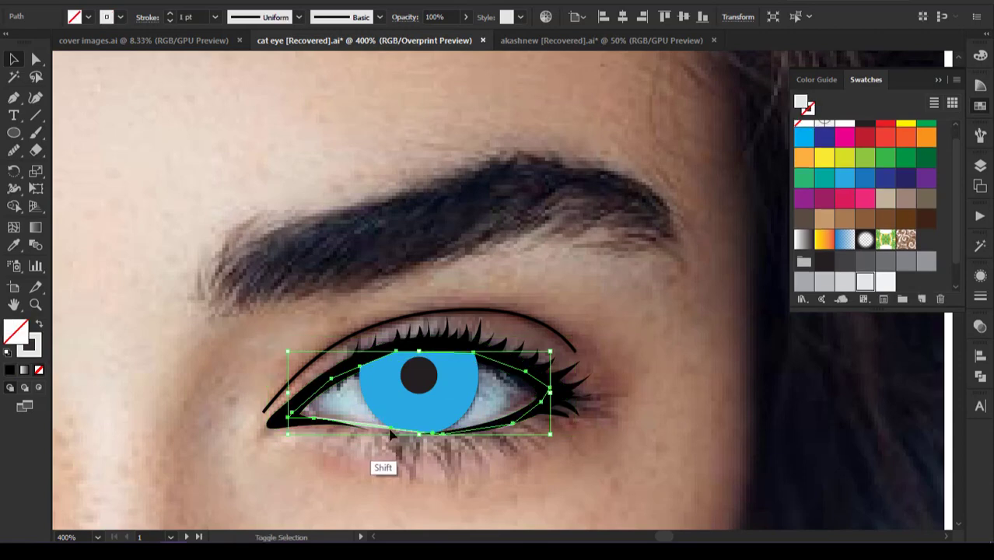
{"action": "key", "text": "shift+x"}
Bring the eyeliner and lash shapes to the front and unite them into one compound shape
{"action": "left_click", "coordinate": [502, 354]}
{"action": "left_click", "coordinate": [304, 395], "text": "shift"}
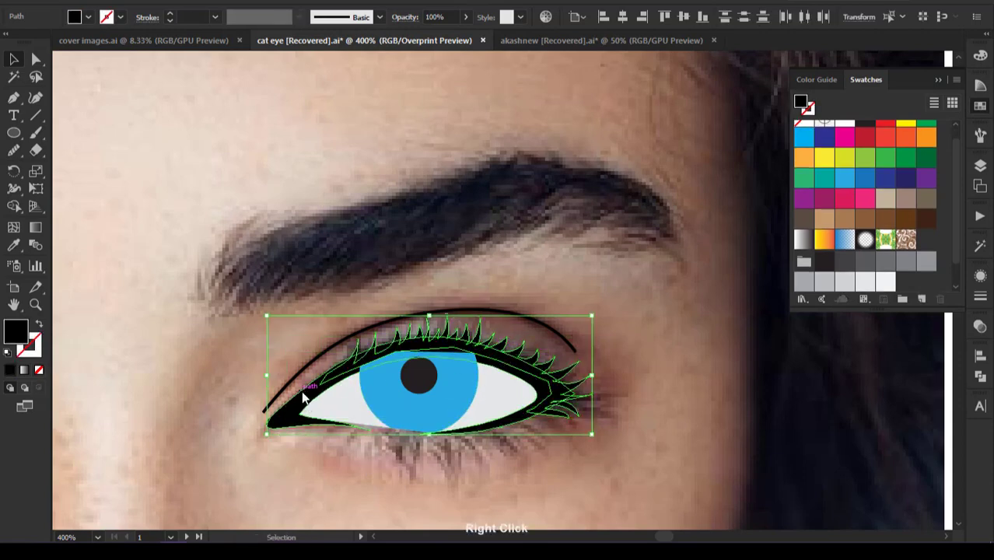
{"action": "right_click", "coordinate": [305, 392]}
{"action": "mouse_move", "coordinate": [333, 315]}
{"action": "left_click", "coordinate": [288, 317]}
{"action": "left_click", "coordinate": [980, 375]}
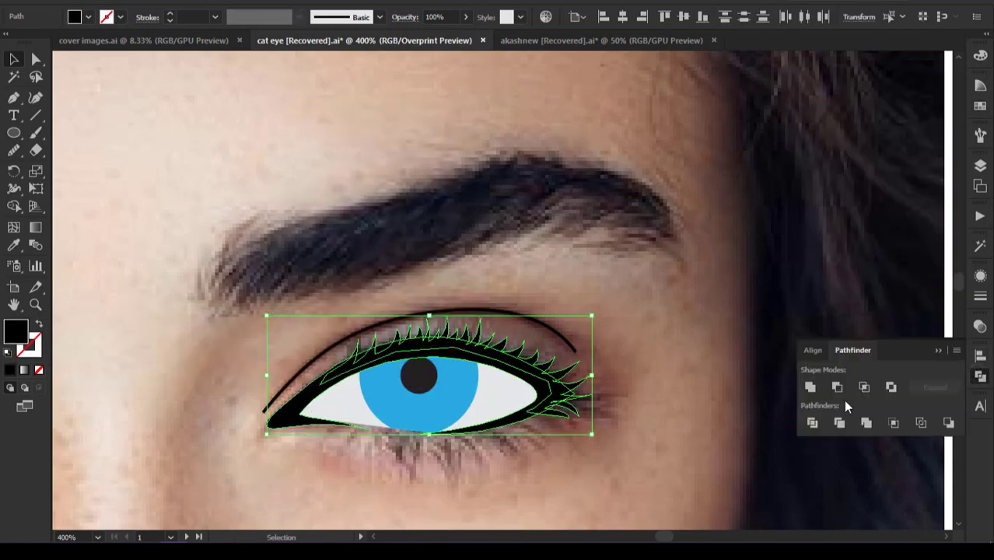
{"action": "left_click", "coordinate": [809, 387], "text": "alt"}
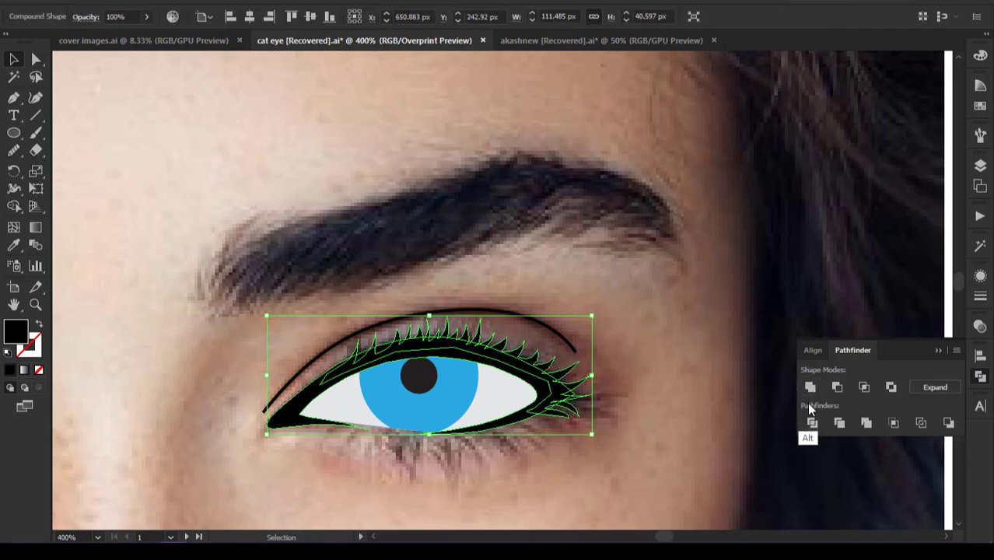
{"action": "left_click", "coordinate": [662, 361]}
{"action": "left_click", "coordinate": [568, 377]}
{"action": "left_click", "coordinate": [630, 372]}
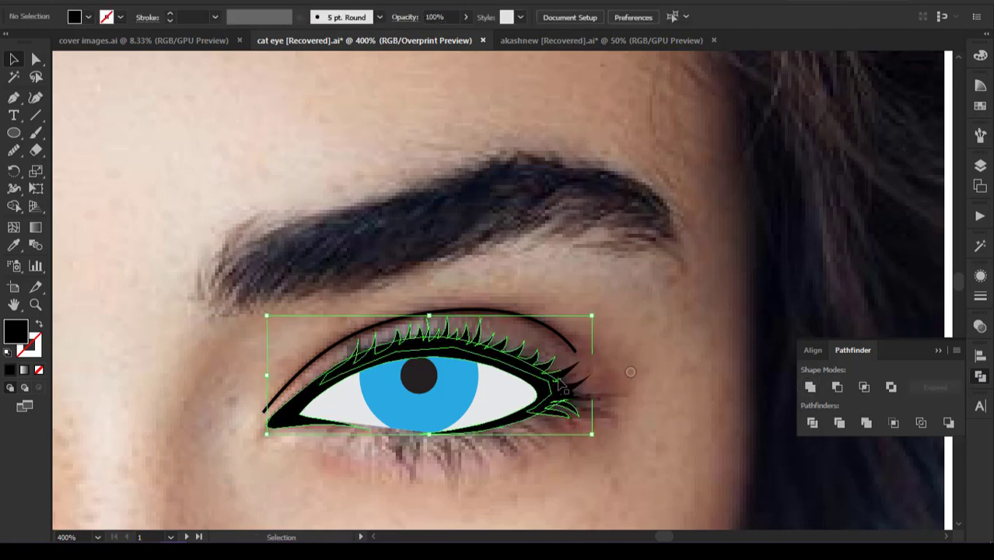
{"action": "left_click", "coordinate": [328, 403]}
{"action": "left_click", "coordinate": [662, 359]}
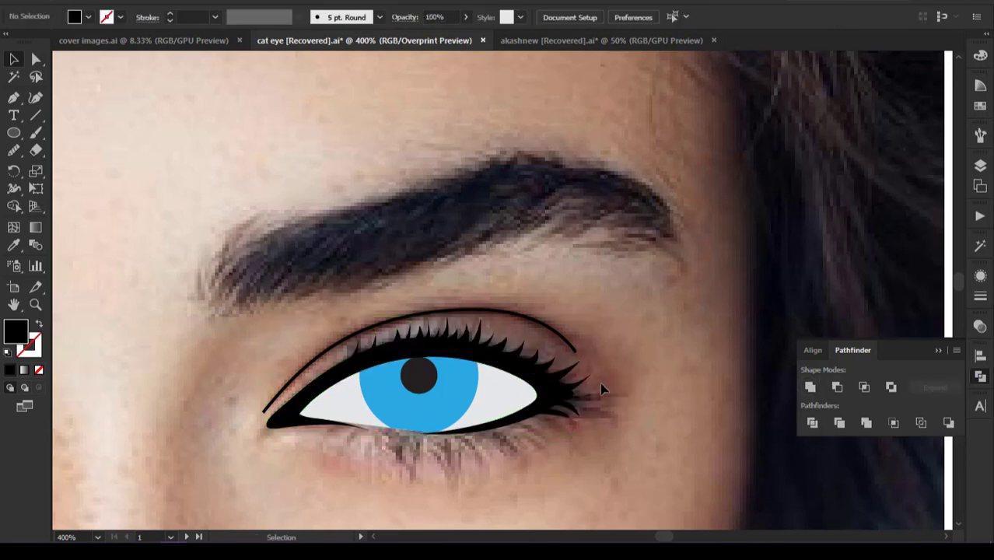
Give the eyelid crease line a tapered width profile, flip the profile along the path and set its weight to 2 pt
{"action": "left_click", "coordinate": [575, 345]}
{"action": "left_click", "coordinate": [980, 295]}
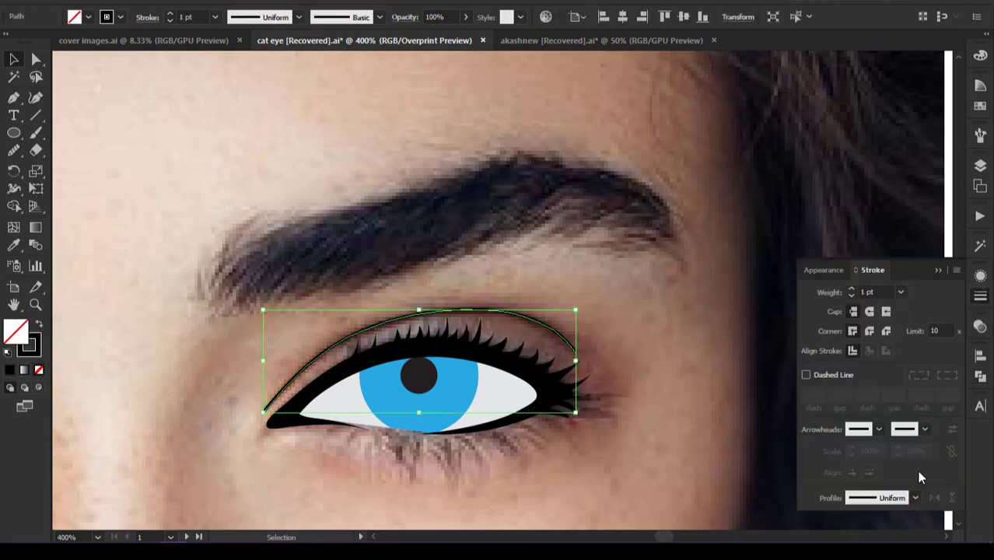
{"action": "left_click", "coordinate": [915, 498]}
{"action": "left_click", "coordinate": [881, 454]}
{"action": "left_click", "coordinate": [932, 495]}
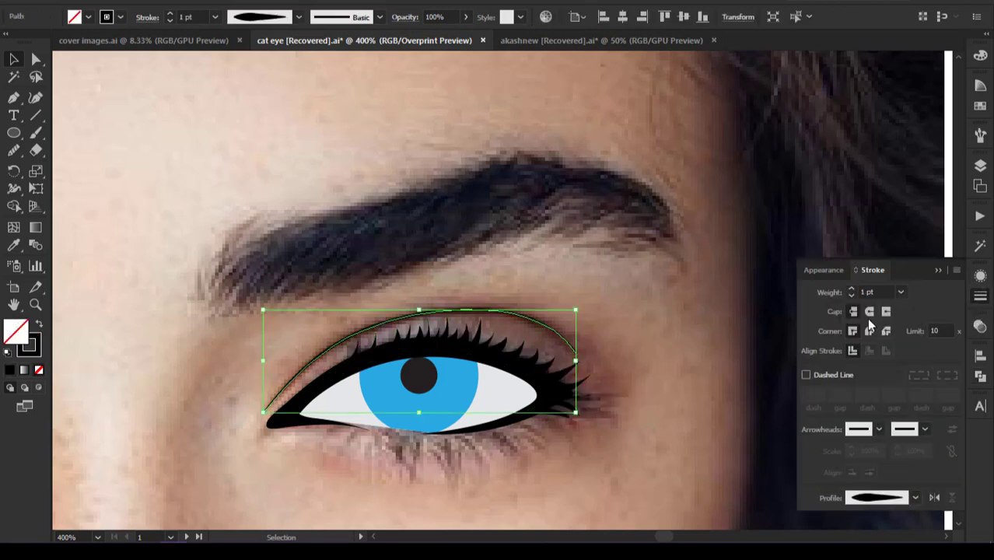
{"action": "left_click", "coordinate": [852, 289]}
{"action": "left_click", "coordinate": [741, 292]}
{"action": "left_click", "coordinate": [545, 326]}
{"action": "left_click", "coordinate": [931, 496]}
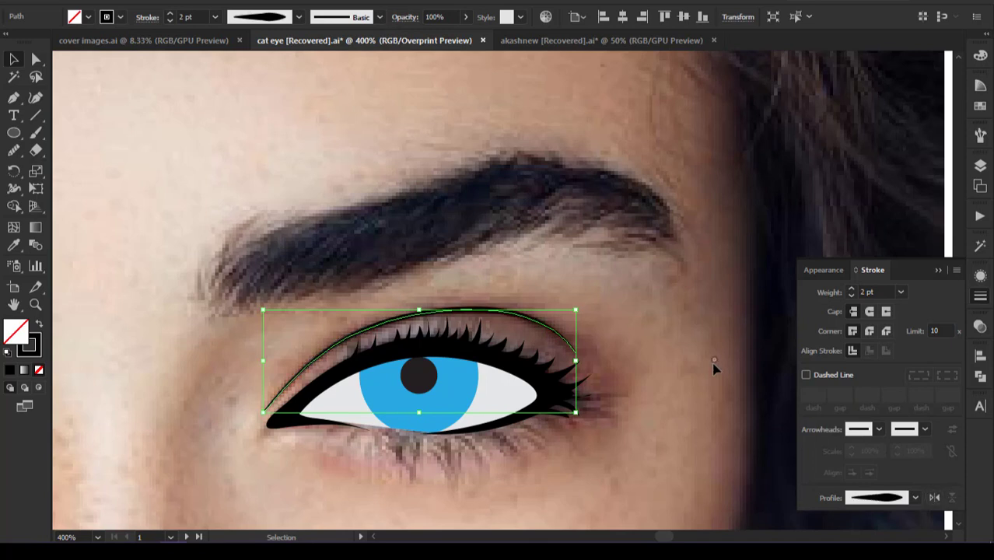
{"action": "left_click", "coordinate": [469, 304]}
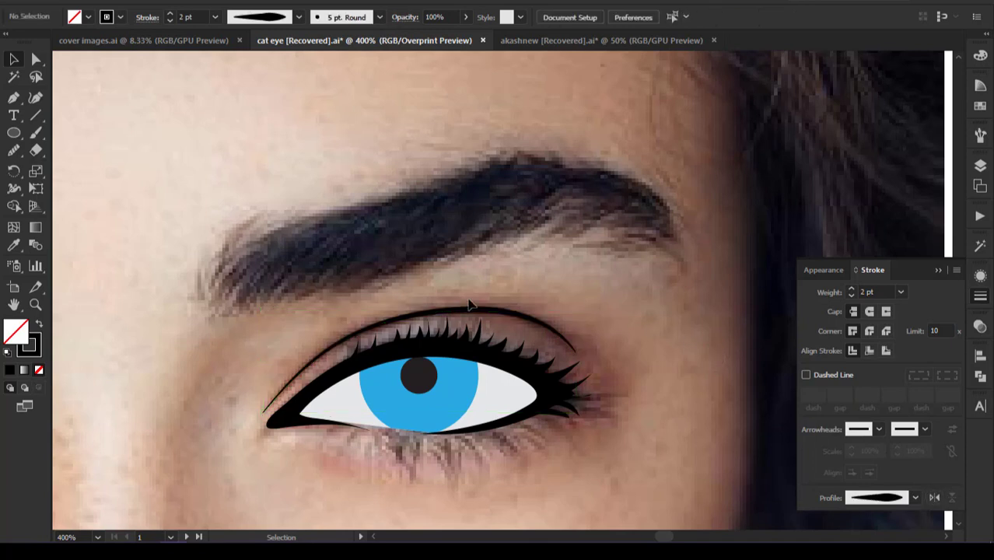
Draw a closed Pen path over the upper part of the eye opening as a shadow shape, its upper edge running along the eyeliner
{"action": "left_click", "coordinate": [300, 413]}
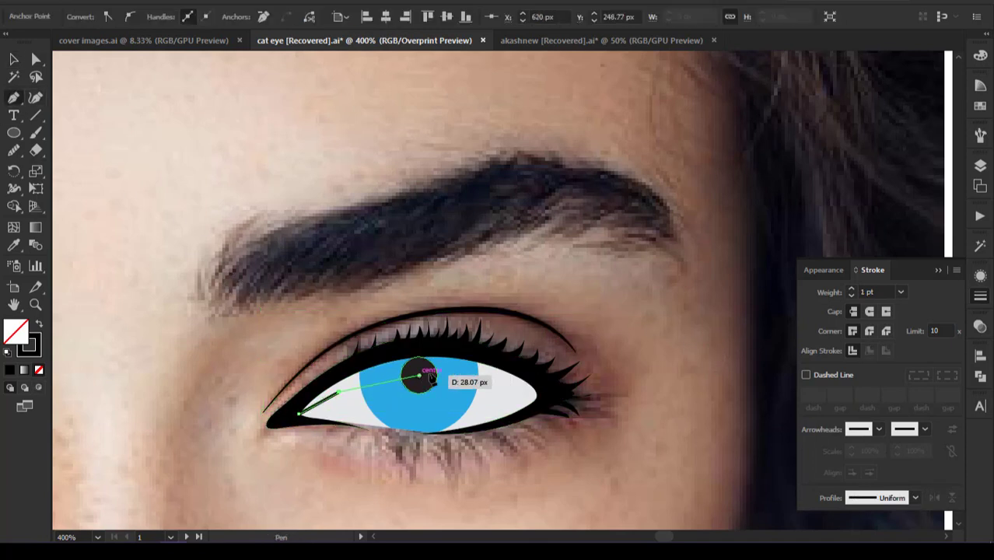
{"action": "left_click", "coordinate": [420, 374]}
{"action": "left_click", "coordinate": [466, 374]}
{"action": "left_click", "coordinate": [505, 389]}
{"action": "left_click", "coordinate": [525, 394]}
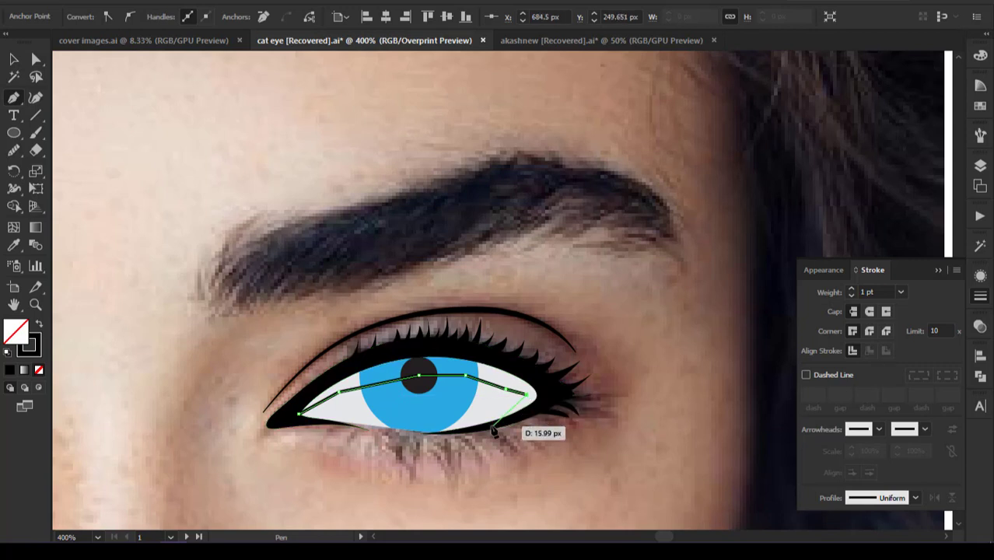
{"action": "left_click", "coordinate": [489, 421]}
{"action": "left_click", "coordinate": [537, 412]}
{"action": "left_click", "coordinate": [550, 392]}
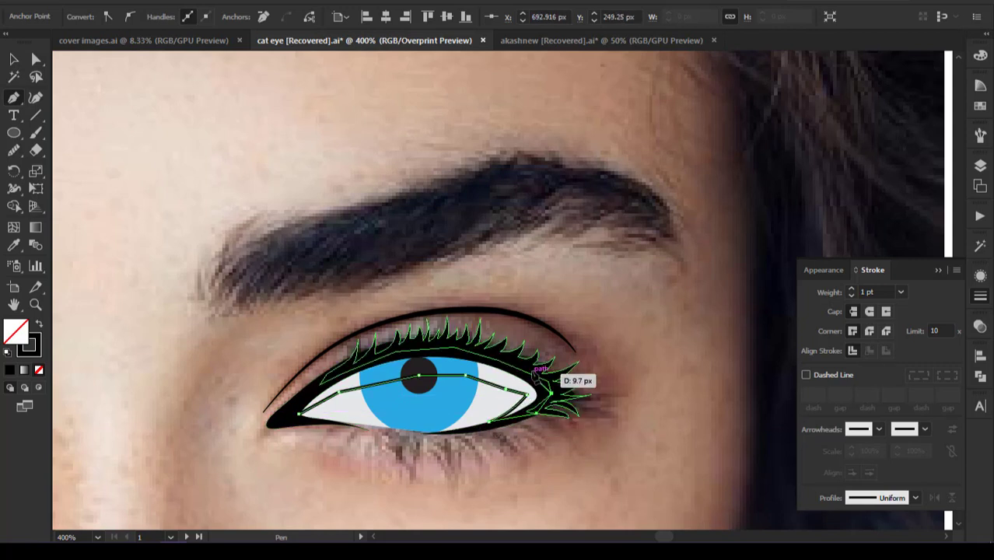
{"action": "left_click", "coordinate": [527, 372]}
{"action": "left_click", "coordinate": [470, 351]}
{"action": "left_click", "coordinate": [402, 348]}
{"action": "left_click", "coordinate": [349, 365]}
{"action": "left_click", "coordinate": [313, 393]}
{"action": "left_click", "coordinate": [299, 413]}
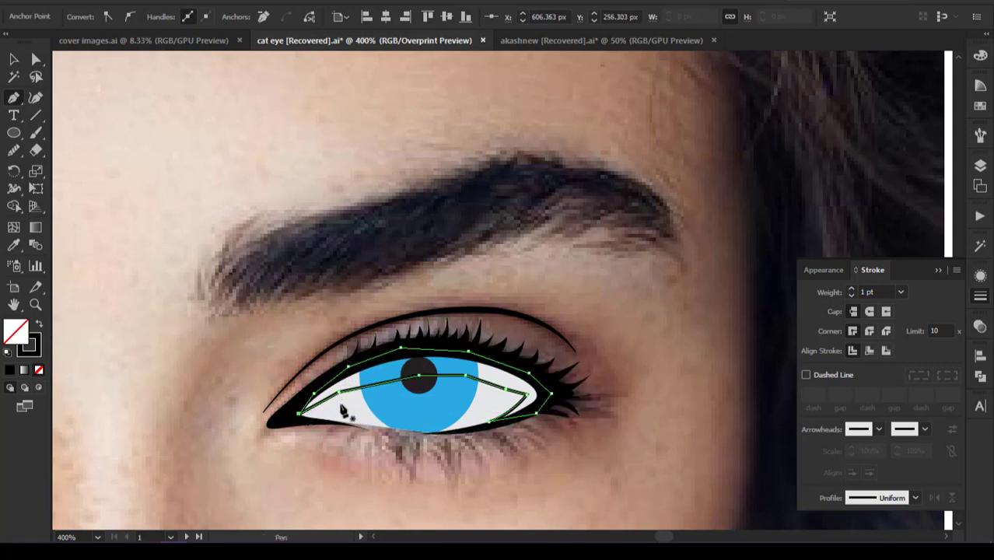
Swap the shadow shape's black stroke to its fill and lower its opacity to 12%
{"action": "key", "text": "shift+x"}
{"action": "key", "text": "v"}
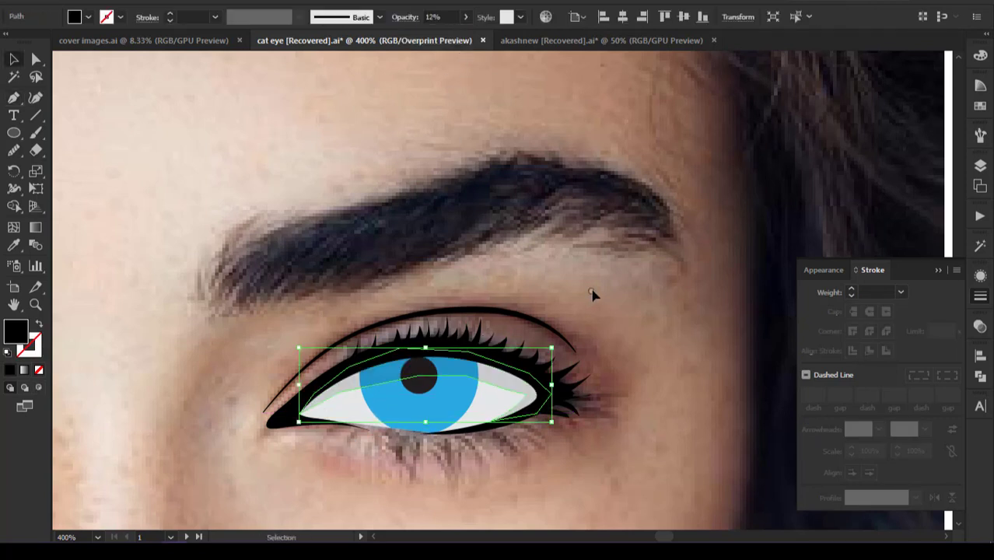
{"action": "left_click", "coordinate": [638, 345]}
Smooth the lower and upper edges of the eye shadow shape with the Smooth tool
{"action": "left_click", "coordinate": [504, 385]}
{"action": "left_click_drag", "start_coordinate": [14, 151], "coordinate": [43, 188]}
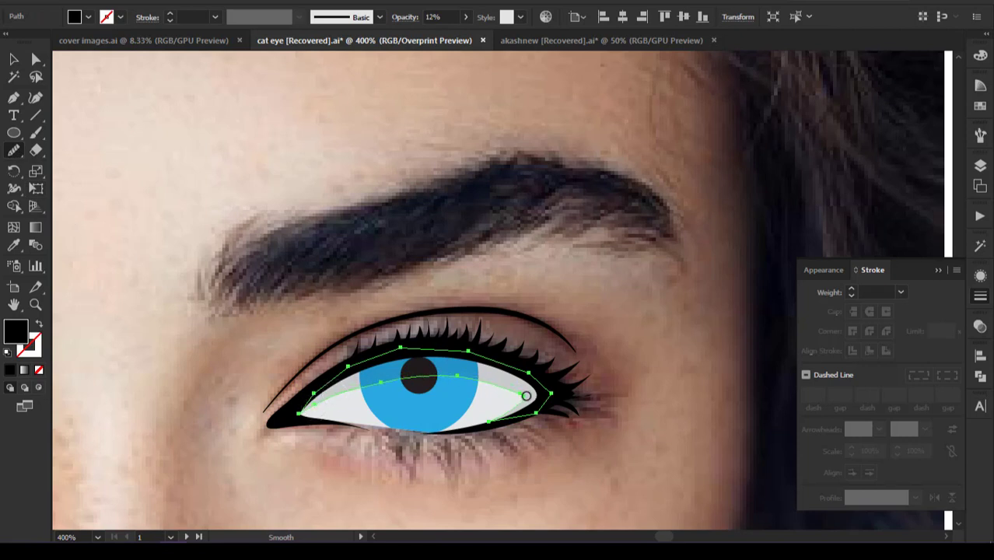
{"action": "mouse_move", "coordinate": [334, 395]}
{"action": "left_mouse_down"}
{"action": "mouse_move", "coordinate": [389, 349]}
{"action": "mouse_move", "coordinate": [507, 365]}
{"action": "left_mouse_up"}
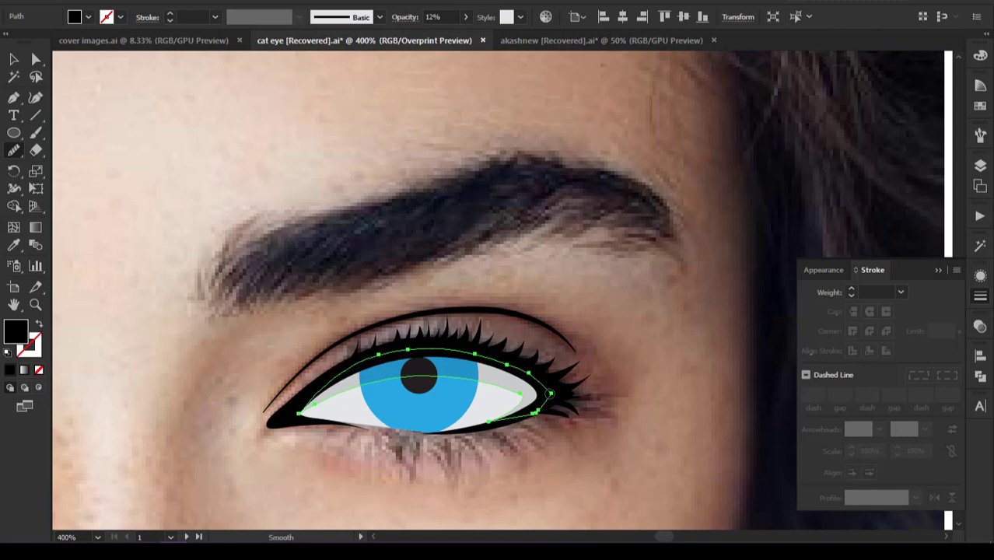
{"action": "key", "text": "v"}
{"action": "left_click", "coordinate": [618, 340]}
Create a scaled-down copy of the pupil circle at the pupil's lower-left edge and fill it with a near-white swatch
{"action": "left_click", "coordinate": [419, 378]}
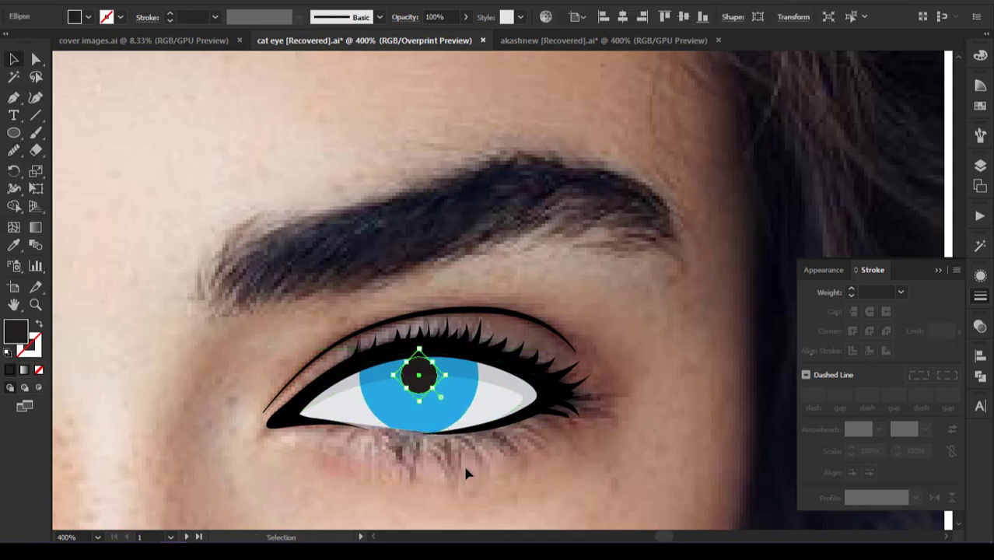
{"action": "left_click_drag", "start_coordinate": [423, 401], "coordinate": [448, 404]}
{"action": "key", "text": "z"}
{"action": "left_click", "coordinate": [448, 376]}
{"action": "key", "text": "v"}
{"action": "left_click_drag", "start_coordinate": [460, 331], "coordinate": [499, 330]}
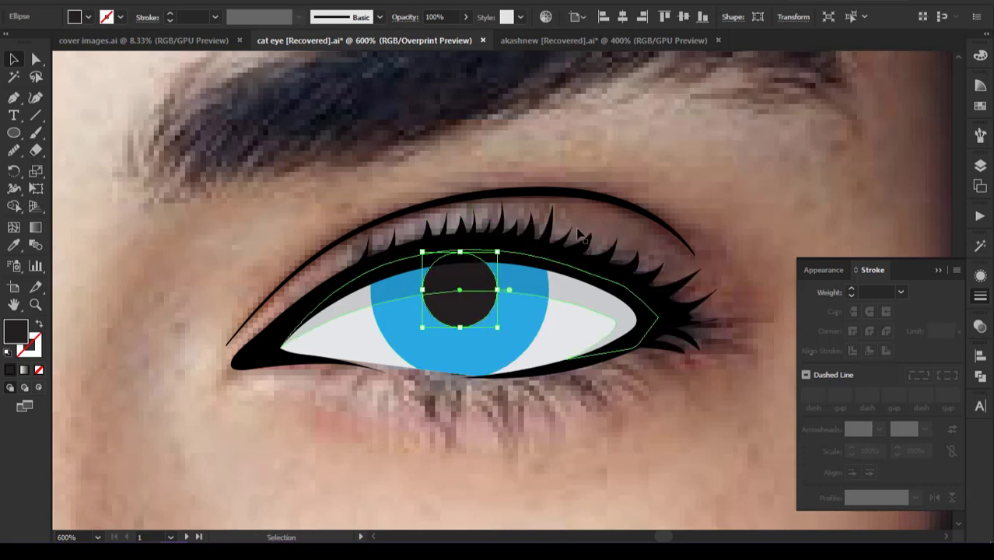
{"action": "left_click", "coordinate": [582, 232]}
{"action": "left_click", "coordinate": [479, 316]}
{"action": "left_click_drag", "start_coordinate": [497, 252], "coordinate": [467, 302]}
{"action": "left_click", "coordinate": [980, 106]}
{"action": "left_click", "coordinate": [881, 290]}
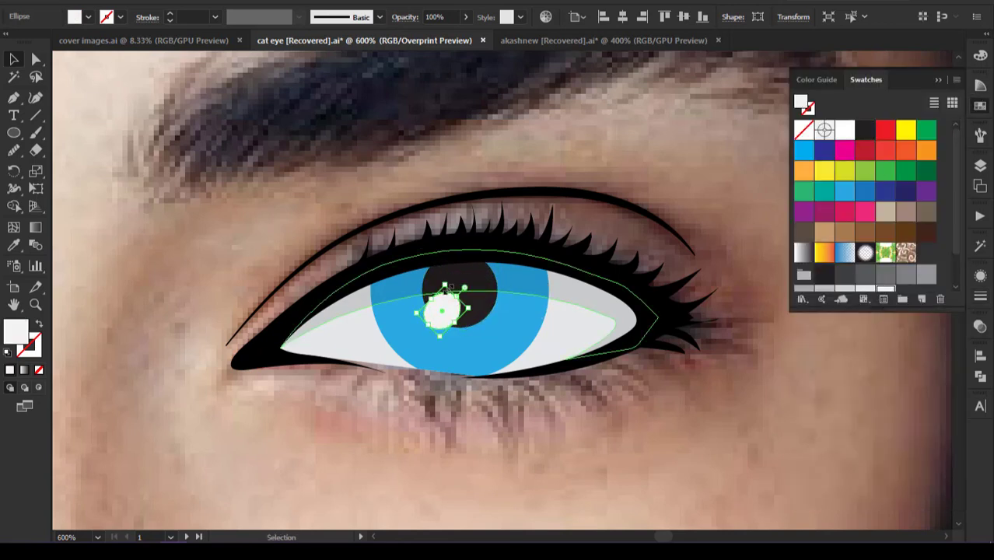
Nudge the pupil's highlight slightly up and left, and add a smaller copy of it at its lower right
{"action": "left_click", "coordinate": [553, 417]}
{"action": "left_click", "coordinate": [451, 310]}
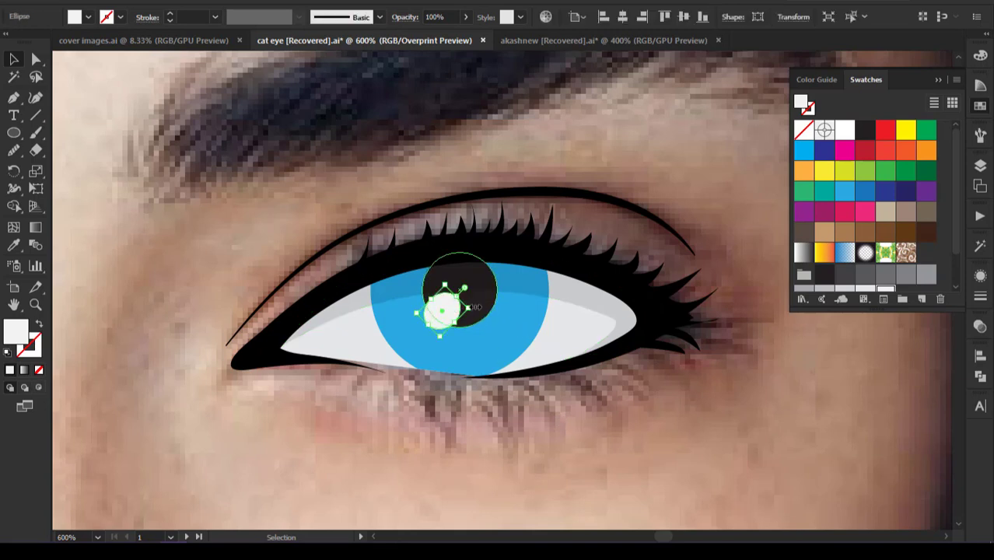
{"action": "left_click", "coordinate": [684, 383]}
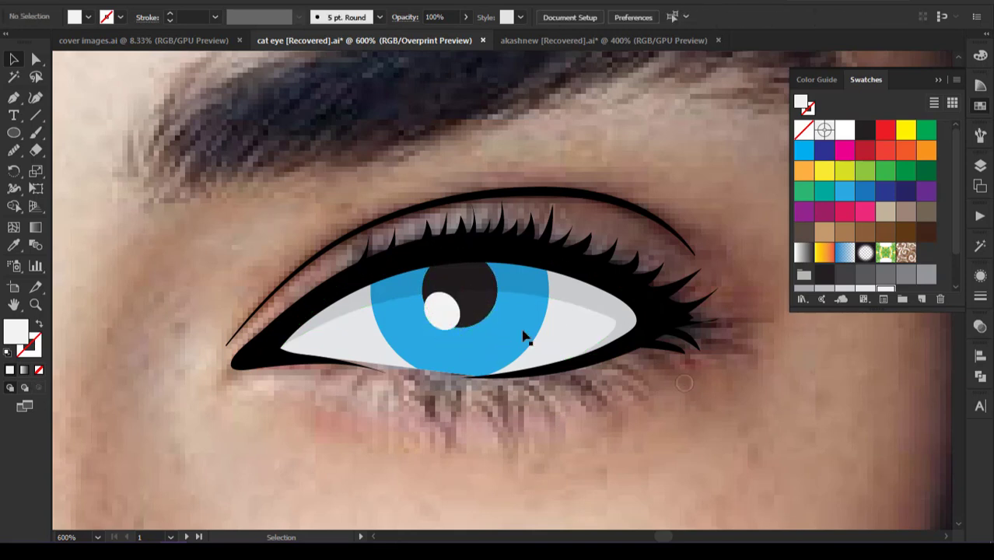
{"action": "left_click_drag", "start_coordinate": [437, 311], "coordinate": [434, 305]}
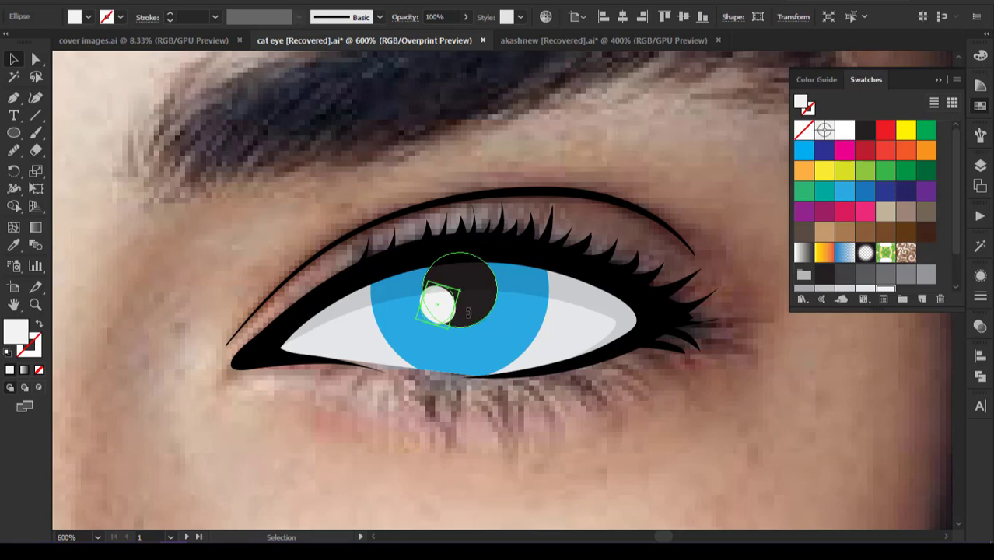
{"action": "left_click", "coordinate": [618, 409]}
{"action": "left_click_drag", "start_coordinate": [436, 316], "coordinate": [467, 331]}
{"action": "key", "text": "ctrl+shift+a"}
Start a Pen outline of the eyebrow with curved, pointed hair strokes along its inner end
{"action": "left_click", "coordinate": [502, 413]}
{"action": "left_click", "coordinate": [506, 414], "text": "ctrl+alt"}
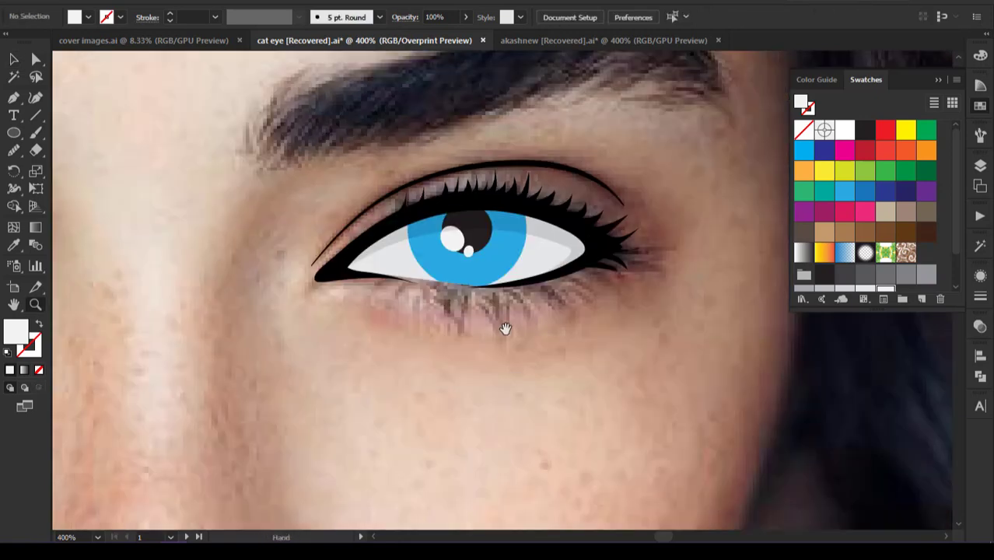
{"action": "left_click_drag", "start_coordinate": [505, 328], "coordinate": [661, 339]}
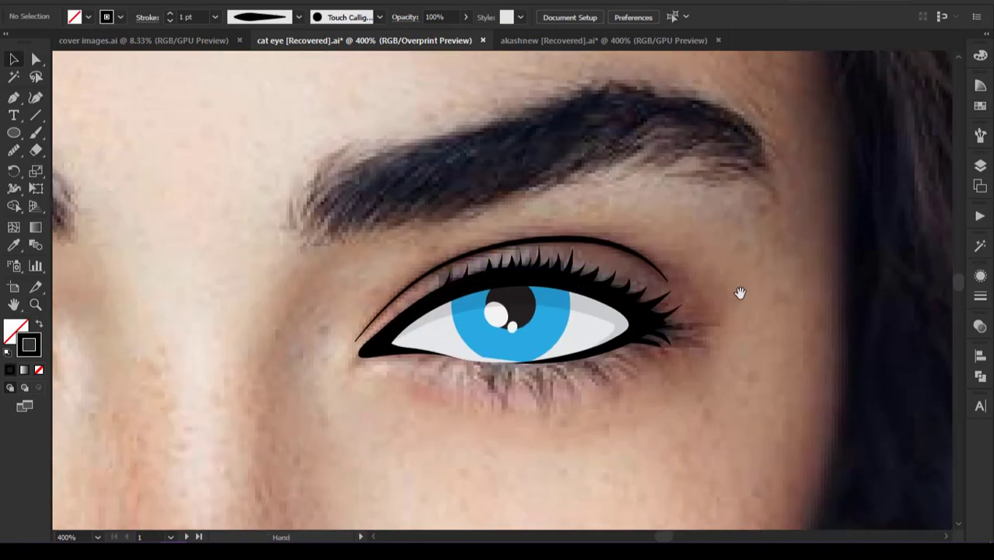
{"action": "left_click_drag", "start_coordinate": [741, 292], "coordinate": [723, 325]}
{"action": "key", "text": "p"}
{"action": "mouse_move", "coordinate": [280, 253]}
{"action": "left_mouse_down"}
{"action": "mouse_move", "coordinate": [194, 284]}
{"action": "mouse_move", "coordinate": [194, 239]}
{"action": "left_mouse_up"}
{"action": "left_click", "coordinate": [186, 302]}
{"action": "left_click", "coordinate": [185, 255]}
{"action": "left_click_drag", "start_coordinate": [191, 292], "coordinate": [194, 303]}
{"action": "left_click", "coordinate": [190, 292]}
{"action": "left_click_drag", "start_coordinate": [247, 207], "coordinate": [289, 201]}
{"action": "left_click", "coordinate": [247, 206]}
{"action": "left_click_drag", "start_coordinate": [214, 249], "coordinate": [210, 272]}
{"action": "left_click", "coordinate": [214, 249]}
{"action": "left_click_drag", "start_coordinate": [252, 217], "coordinate": [284, 212]}
{"action": "left_click", "coordinate": [251, 217]}
{"action": "mouse_move", "coordinate": [201, 282]}
{"action": "left_mouse_down"}
{"action": "mouse_move", "coordinate": [200, 313]}
{"action": "mouse_move", "coordinate": [180, 329]}
{"action": "left_mouse_up"}
{"action": "left_click", "coordinate": [202, 282]}
Continue the eyebrow outline along its upper edge, over the arch and down to the outer end, with small hair notches
{"action": "mouse_move", "coordinate": [258, 226]}
{"action": "left_mouse_down"}
{"action": "mouse_move", "coordinate": [410, 184]}
{"action": "mouse_move", "coordinate": [382, 198]}
{"action": "left_mouse_up"}
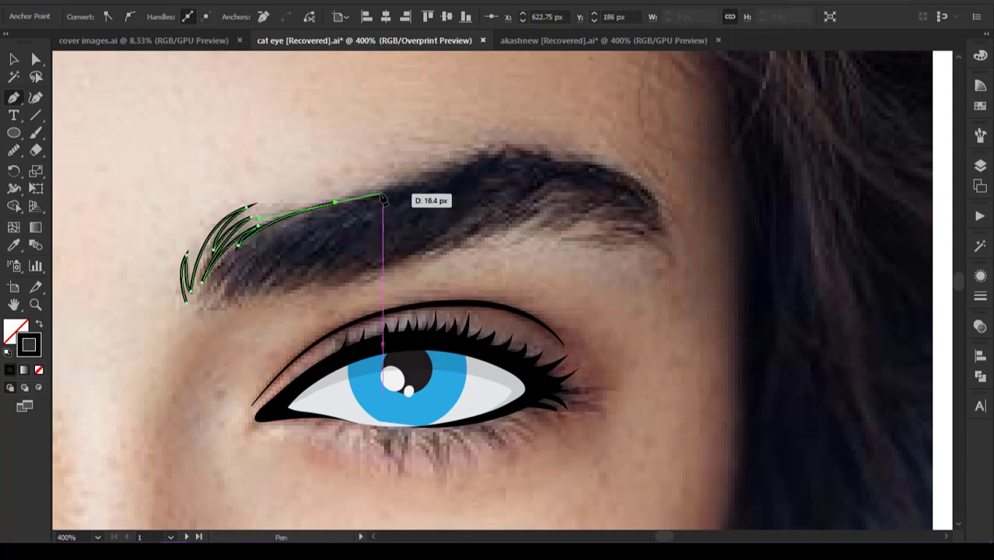
{"action": "left_click", "coordinate": [374, 195]}
{"action": "left_click", "coordinate": [412, 185]}
{"action": "left_click", "coordinate": [450, 169]}
{"action": "left_click", "coordinate": [493, 152]}
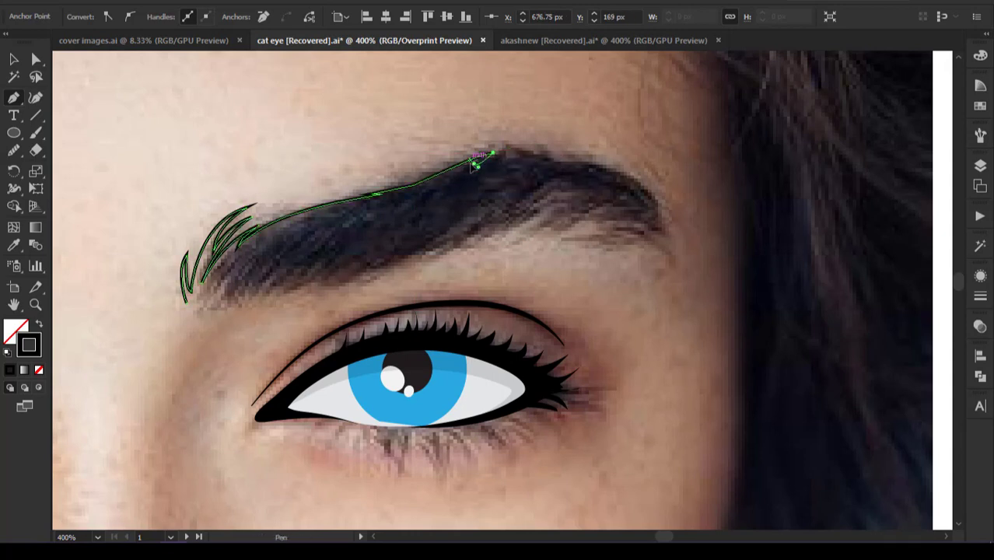
{"action": "left_click", "coordinate": [473, 163]}
{"action": "left_click_drag", "start_coordinate": [547, 156], "coordinate": [583, 169]}
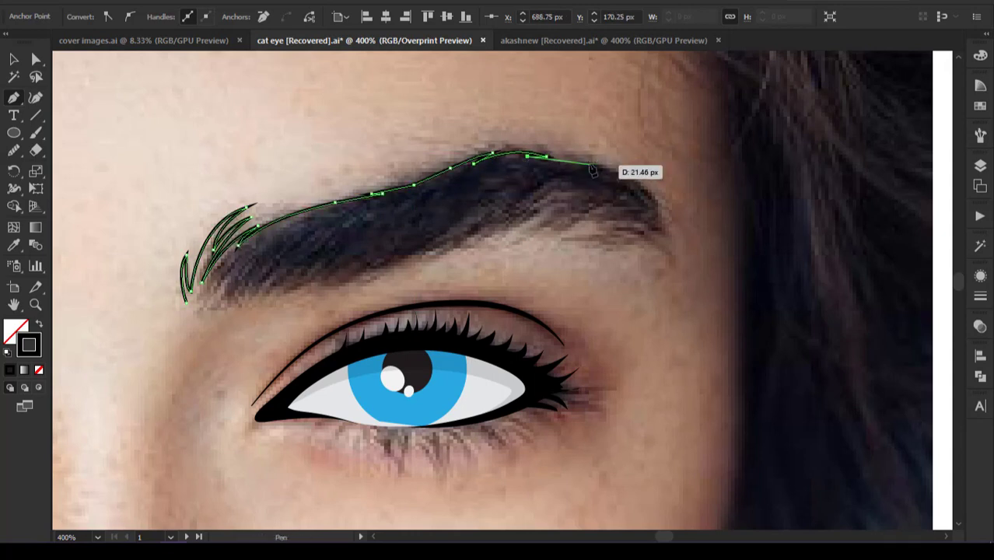
{"action": "left_click", "coordinate": [627, 163]}
{"action": "left_click_drag", "start_coordinate": [660, 201], "coordinate": [679, 228]}
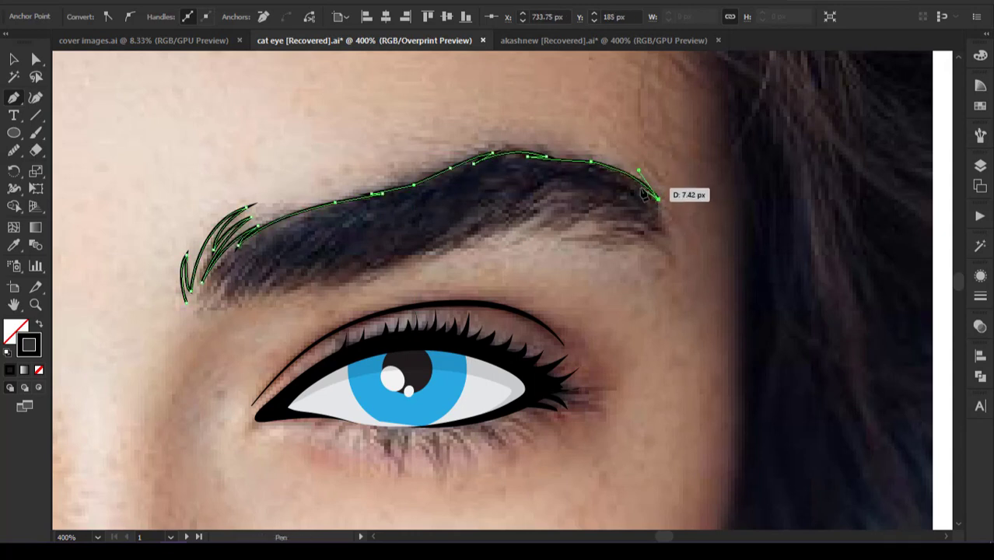
Add pointed hair strokes to the outline at the eyebrow's outer tail
{"action": "left_click_drag", "start_coordinate": [643, 194], "coordinate": [675, 259]}
{"action": "left_click", "coordinate": [670, 239]}
{"action": "left_click", "coordinate": [652, 217]}
{"action": "left_click", "coordinate": [665, 238]}
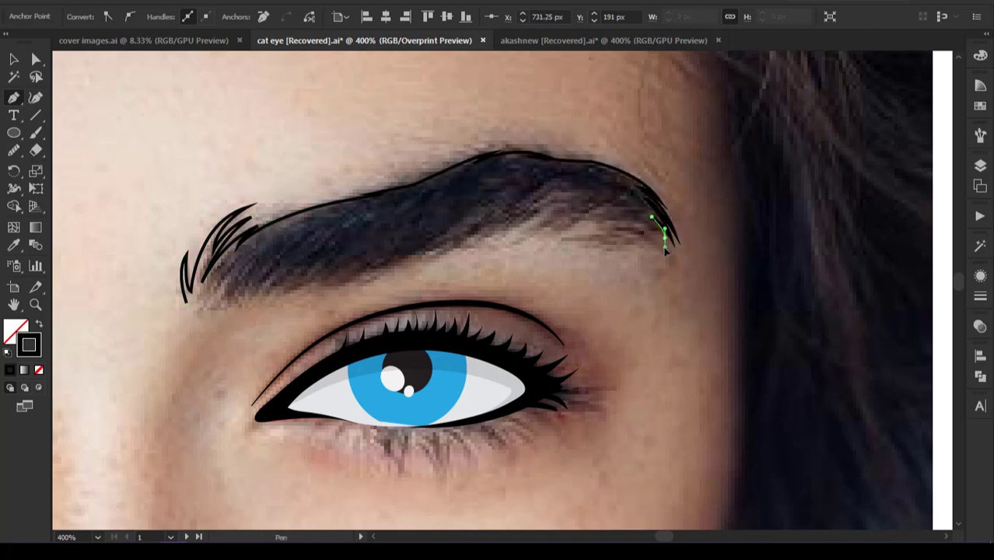
Continue the eyebrow outline along its lower edge from the outer tail towards the inner end, adding small hair notches
{"action": "left_click_drag", "start_coordinate": [622, 220], "coordinate": [588, 223]}
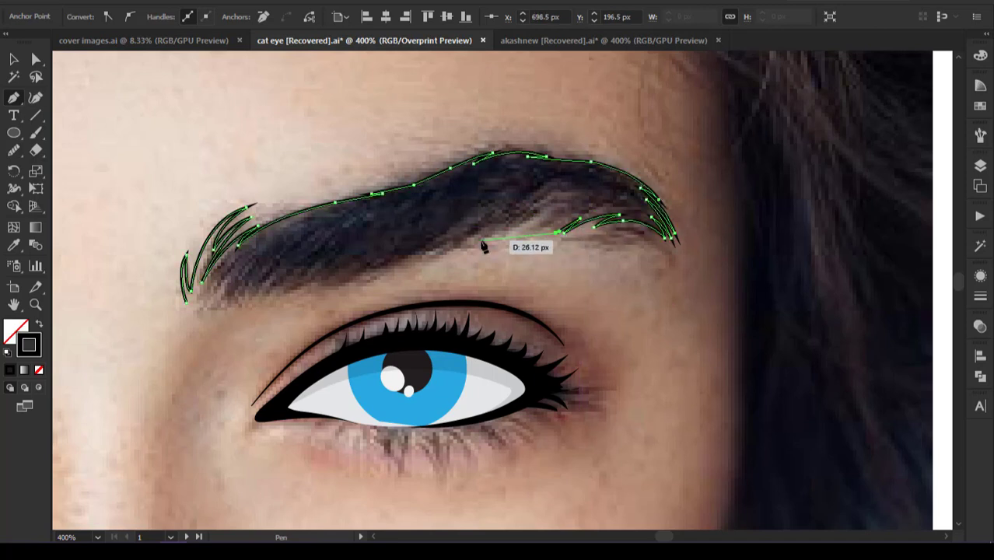
{"action": "left_click_drag", "start_coordinate": [481, 239], "coordinate": [498, 236]}
{"action": "left_click_drag", "start_coordinate": [436, 248], "coordinate": [367, 267]}
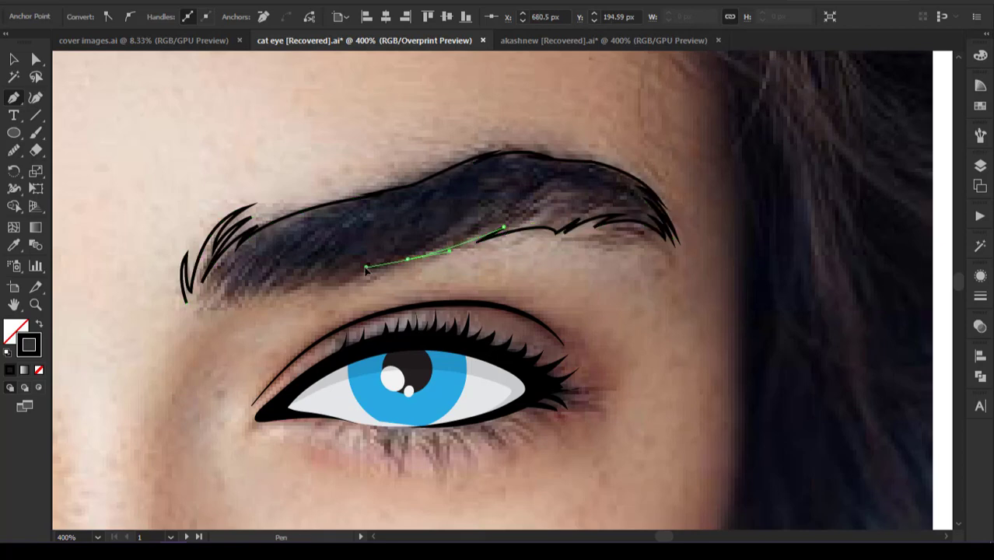
{"action": "left_click", "coordinate": [428, 255]}
{"action": "left_click_drag", "start_coordinate": [311, 289], "coordinate": [271, 298]}
{"action": "left_click", "coordinate": [310, 290]}
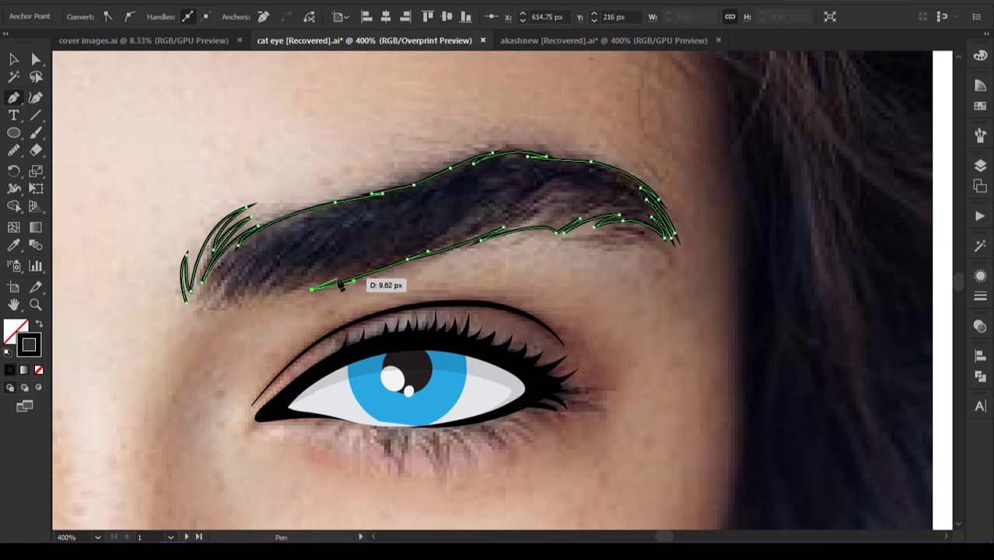
{"action": "left_click", "coordinate": [277, 297]}
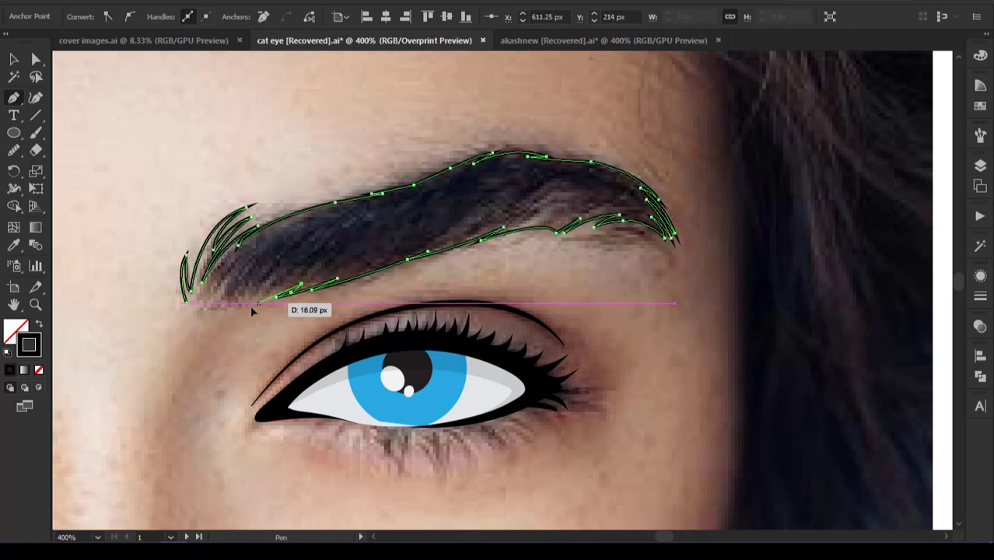
{"action": "left_click", "coordinate": [271, 287]}
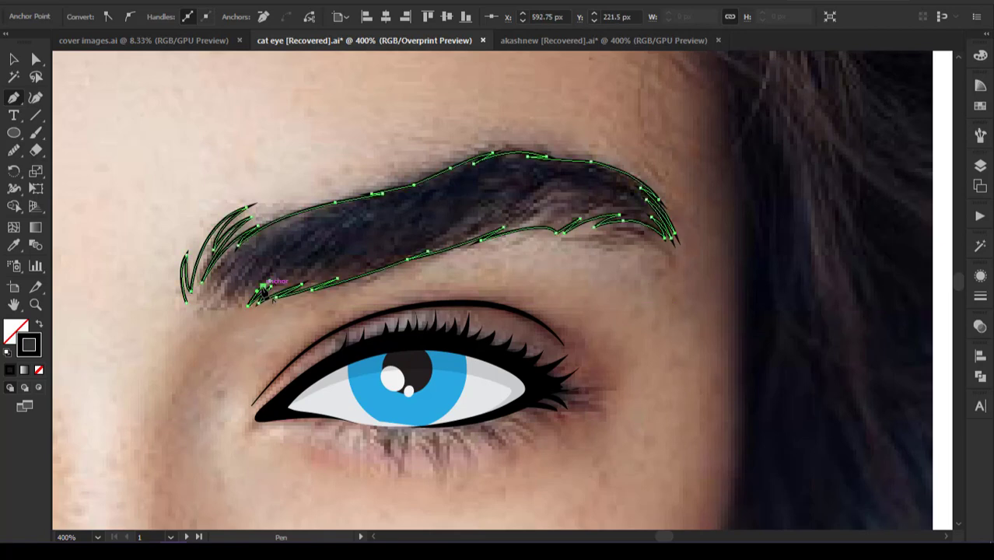
Finish the eyebrow outline with pointed, curved hair strokes around the lower corner of its inner end
{"action": "left_click", "coordinate": [262, 286]}
{"action": "left_click_drag", "start_coordinate": [238, 307], "coordinate": [228, 309]}
{"action": "left_click", "coordinate": [216, 309]}
{"action": "left_click_drag", "start_coordinate": [243, 268], "coordinate": [257, 260]}
{"action": "left_click", "coordinate": [244, 267]}
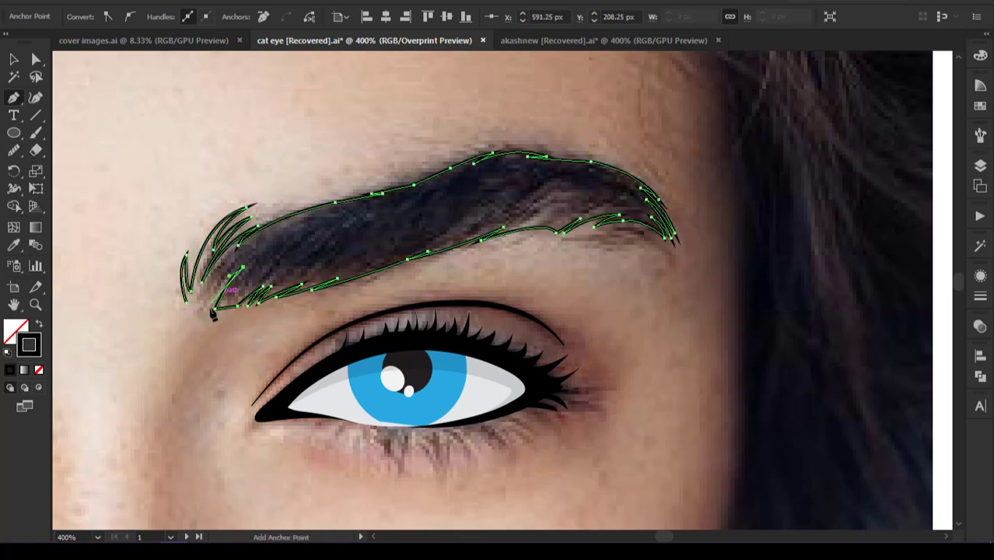
{"action": "left_click_drag", "start_coordinate": [204, 312], "coordinate": [191, 331]}
{"action": "left_click", "coordinate": [203, 313]}
{"action": "left_click", "coordinate": [229, 267]}
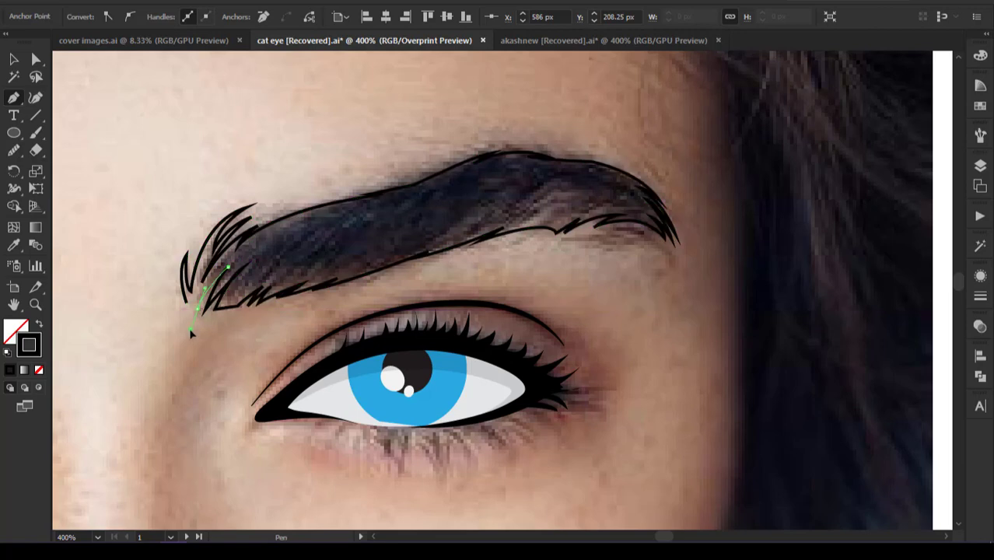
{"action": "left_click", "coordinate": [198, 308]}
{"action": "key", "text": "Escape"}
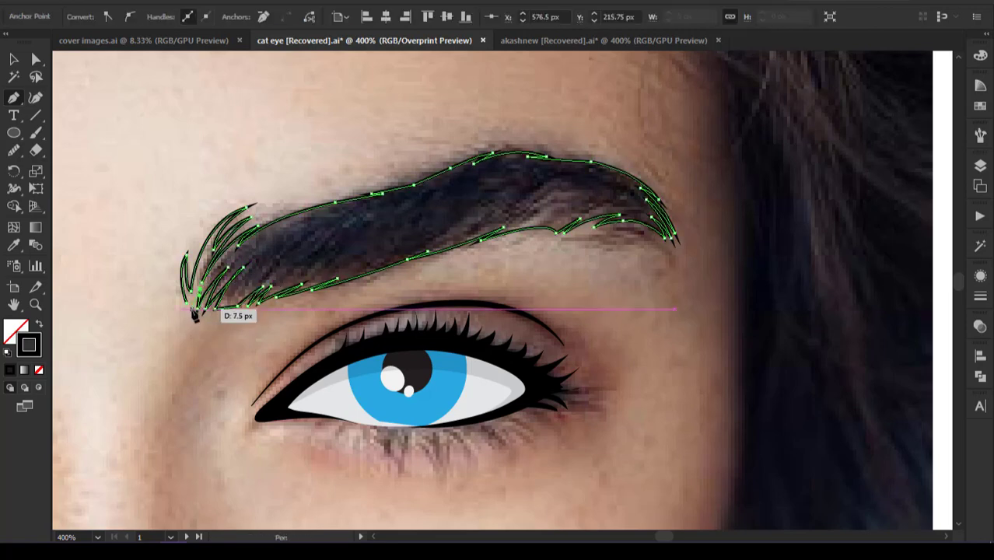
Turn the eyebrow outline into a solid black fill without a stroke
{"action": "key", "text": "shift+x"}
{"action": "key", "text": "z"}
{"action": "left_click", "coordinate": [254, 335], "text": "alt"}
{"action": "left_click", "coordinate": [254, 336], "text": "alt"}
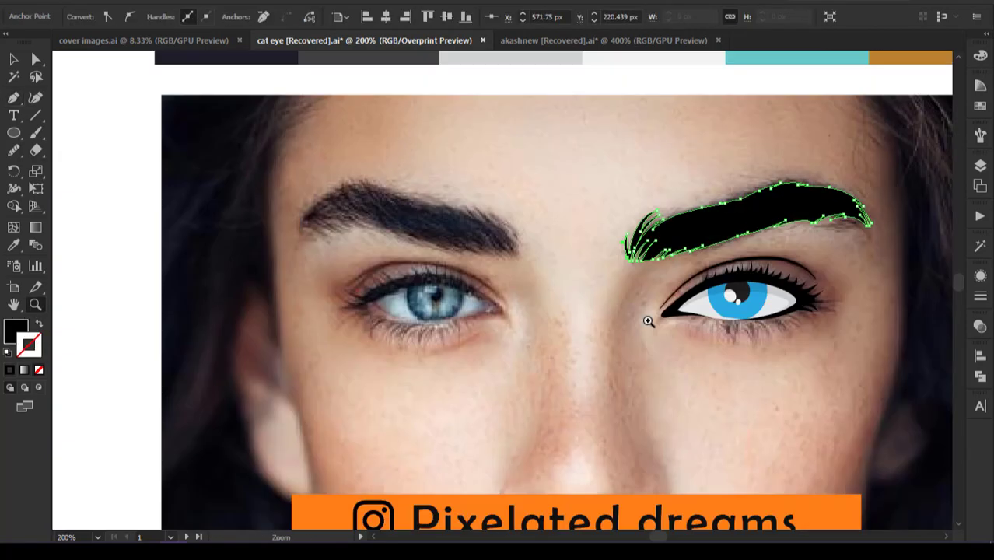
{"action": "left_click_drag", "start_coordinate": [650, 320], "coordinate": [613, 301]}
{"action": "key", "text": "v"}
{"action": "key", "text": "a"}
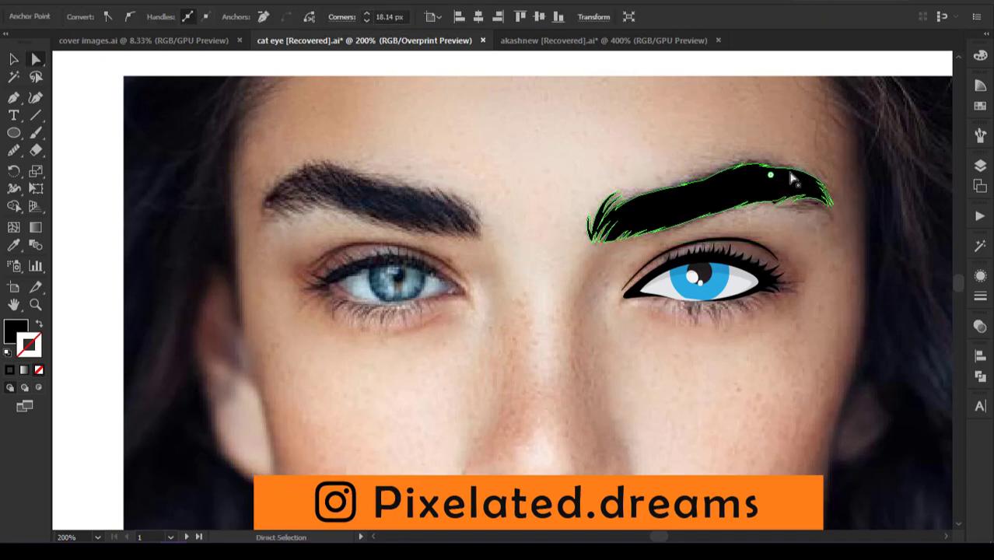
{"action": "left_click", "coordinate": [792, 178]}
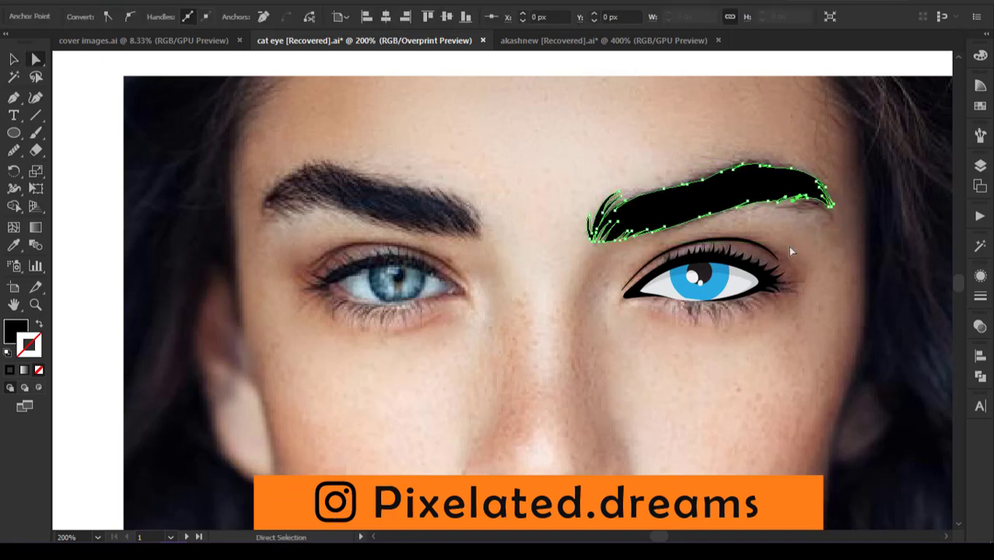
Select the whole eyebrow and reduce its height slightly
{"action": "left_click", "coordinate": [790, 247]}
{"action": "left_click", "coordinate": [13, 59]}
{"action": "left_click", "coordinate": [714, 196]}
{"action": "left_click_drag", "start_coordinate": [710, 163], "coordinate": [710, 169]}
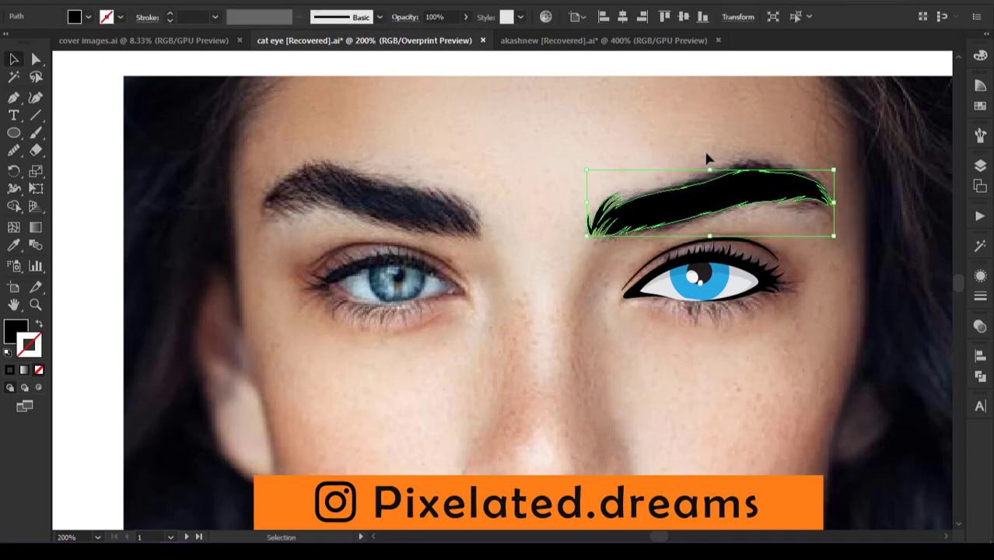
{"action": "left_click_drag", "start_coordinate": [835, 241], "coordinate": [841, 233]}
{"action": "left_click", "coordinate": [815, 223]}
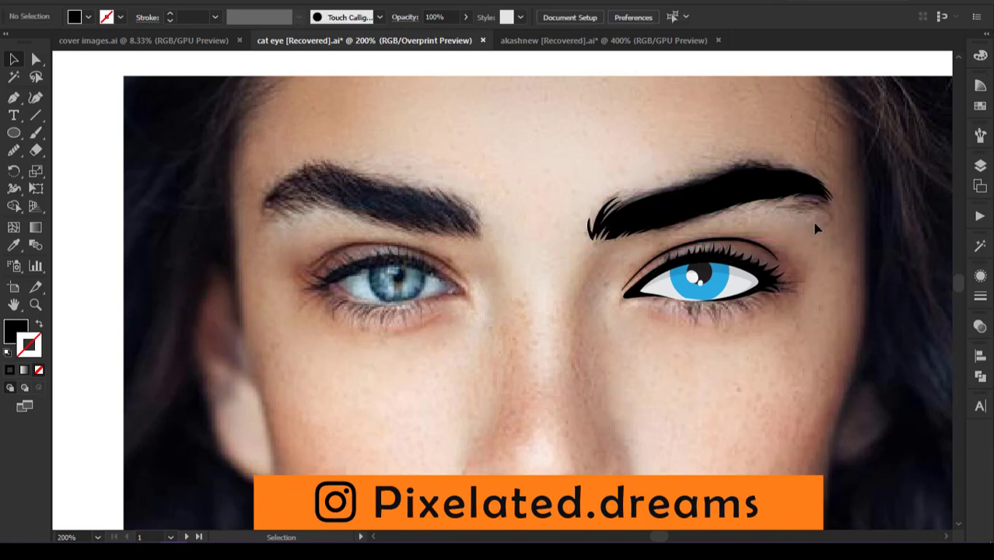
Lasso the anchor points near the eyebrow's outer tail and adjust its lower edge slightly
{"action": "left_click_drag", "start_coordinate": [777, 196], "coordinate": [753, 297]}
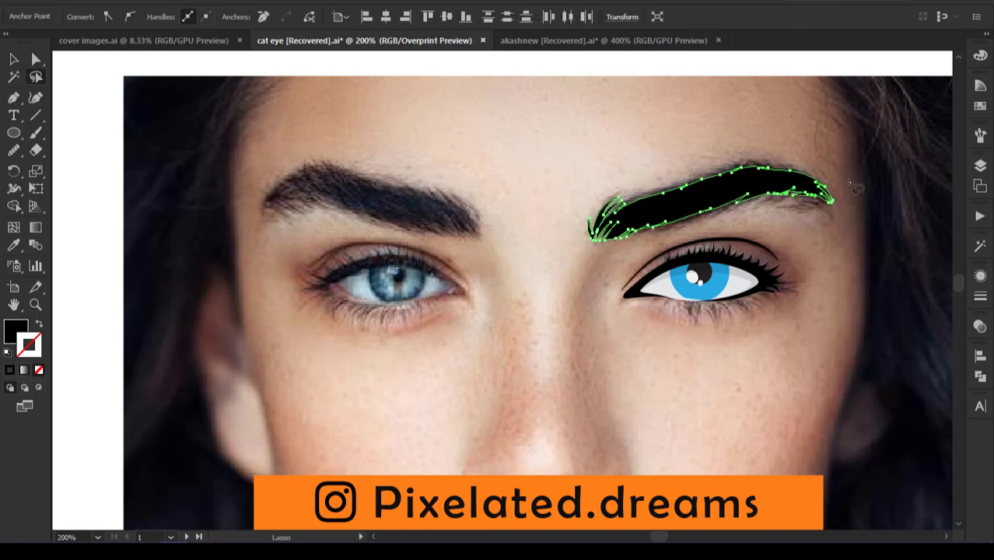
{"action": "left_click_drag", "start_coordinate": [819, 214], "coordinate": [788, 205]}
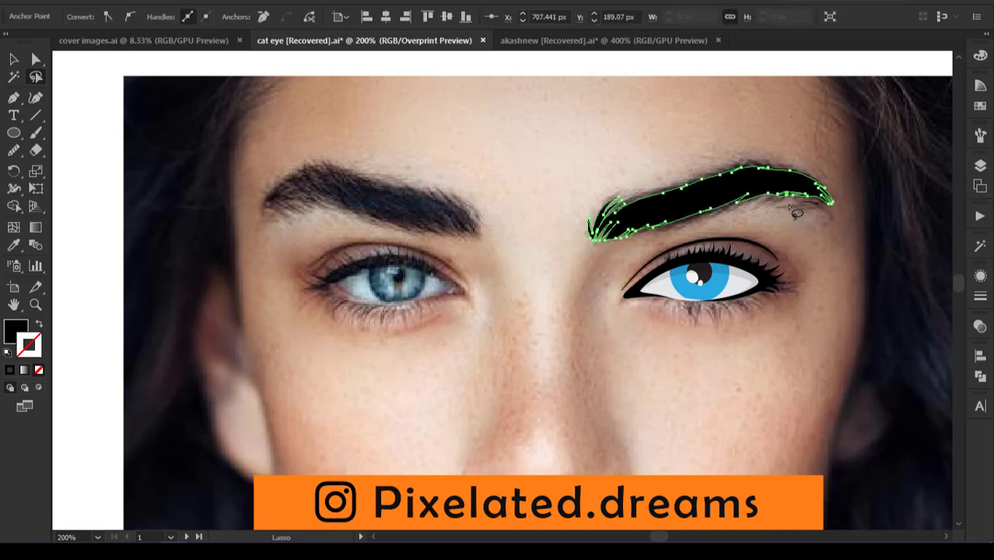
{"action": "left_click", "coordinate": [777, 216]}
Lasso the hair-stroke anchor points at the eyebrow's inner end and nudge them to tighten the shape
{"action": "left_click_drag", "start_coordinate": [571, 214], "coordinate": [659, 319]}
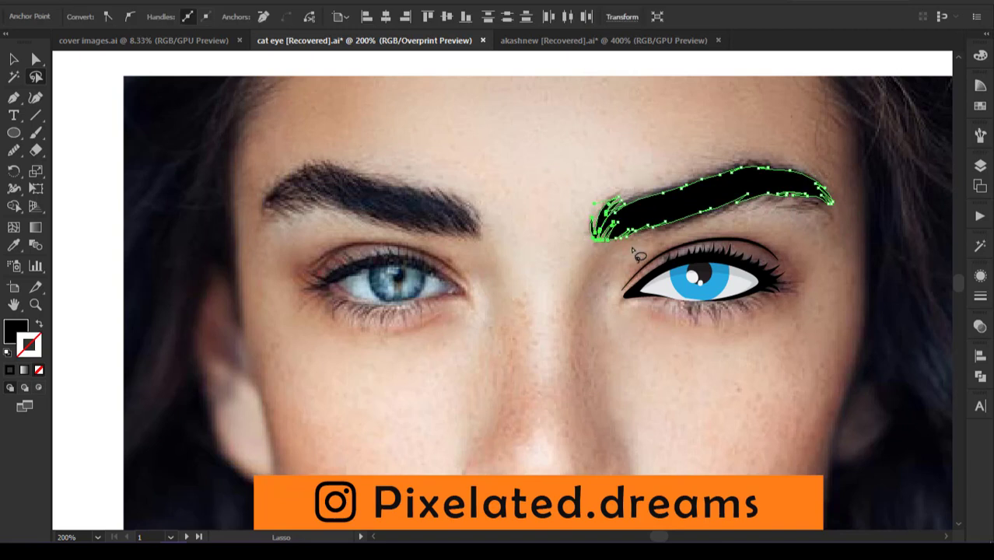
{"action": "left_click_drag", "start_coordinate": [589, 218], "coordinate": [625, 242]}
{"action": "mouse_move", "coordinate": [603, 203]}
{"action": "left_mouse_down"}
{"action": "mouse_move", "coordinate": [628, 191]}
{"action": "mouse_move", "coordinate": [644, 208]}
{"action": "mouse_move", "coordinate": [623, 200]}
{"action": "mouse_move", "coordinate": [632, 201]}
{"action": "mouse_move", "coordinate": [609, 235]}
{"action": "mouse_move", "coordinate": [626, 252]}
{"action": "left_mouse_up"}
{"action": "left_click_drag", "start_coordinate": [626, 252], "coordinate": [630, 246]}
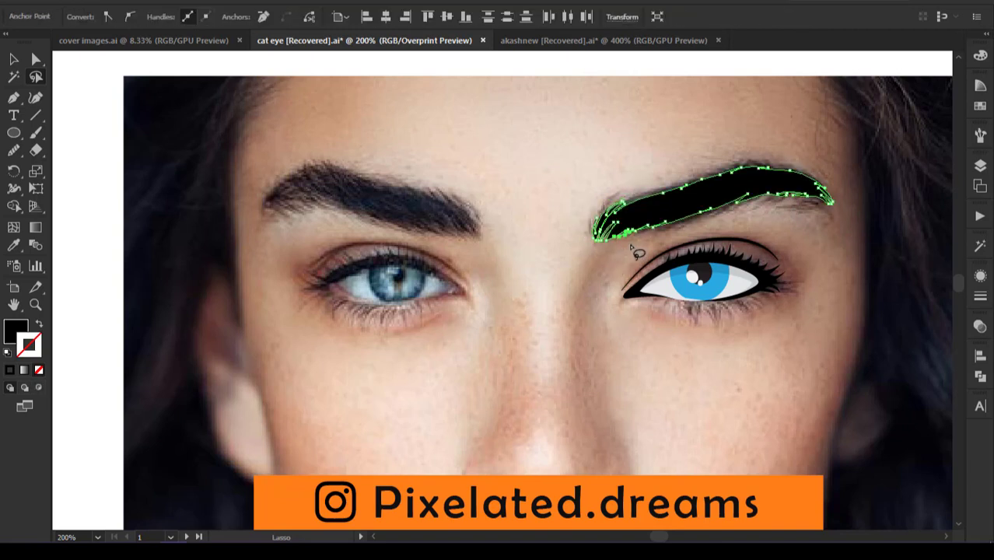
{"action": "left_click", "coordinate": [631, 246]}
Hide the photo layer to inspect the eye and eyebrow on white, and show the photo again
{"action": "key", "text": "v"}
{"action": "left_click", "coordinate": [979, 165]}
{"action": "left_click", "coordinate": [801, 214]}
{"action": "left_click", "coordinate": [936, 160]}
{"action": "key", "text": "z"}
{"action": "left_click", "coordinate": [931, 160]}
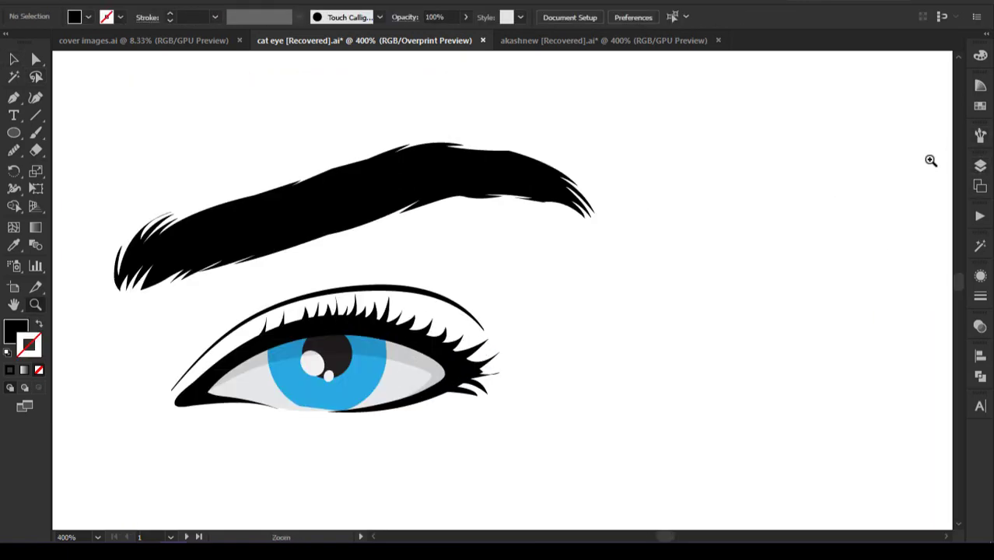
{"action": "left_click", "coordinate": [980, 166]}
{"action": "left_click", "coordinate": [801, 214]}
{"action": "left_click_drag", "start_coordinate": [391, 358], "coordinate": [586, 308]}
{"action": "left_click", "coordinate": [937, 161]}
{"action": "left_click", "coordinate": [477, 327]}
{"action": "left_click", "coordinate": [497, 342], "text": "alt"}
{"action": "left_click", "coordinate": [497, 343], "text": "alt"}
{"action": "left_click", "coordinate": [461, 332], "text": "alt"}
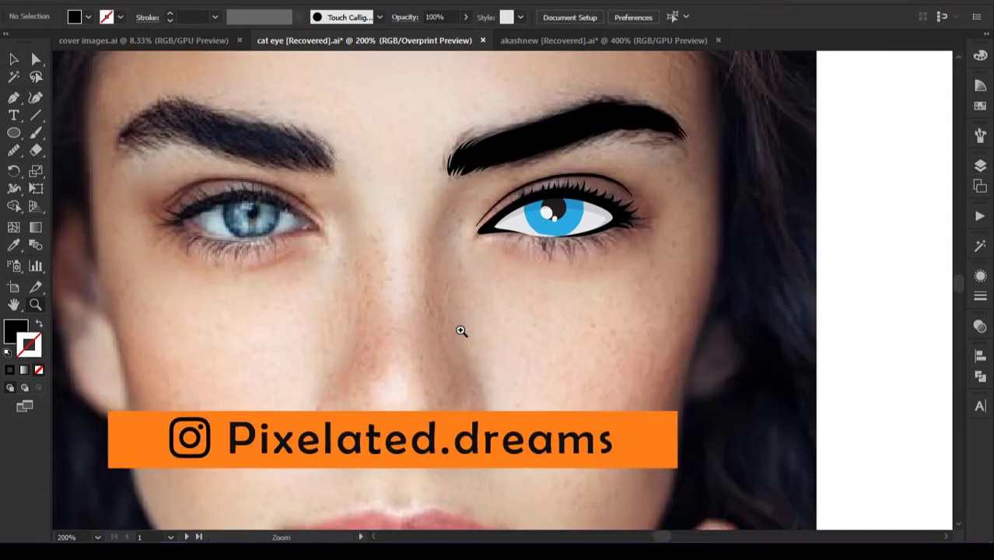
Adjust the anchor points along the lower edge of the blue iris
{"action": "left_click", "coordinate": [560, 224]}
{"action": "left_click", "coordinate": [559, 224]}
{"action": "key", "text": "v"}
{"action": "left_click", "coordinate": [417, 384]}
{"action": "key", "text": "a"}
{"action": "left_click", "coordinate": [386, 400]}
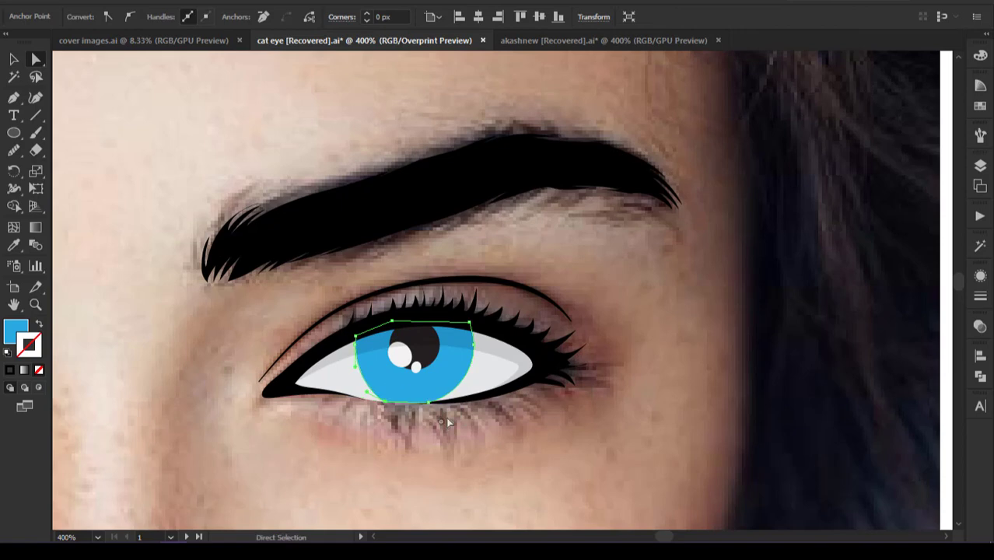
{"action": "left_click", "coordinate": [447, 422]}
{"action": "left_click", "coordinate": [434, 395]}
{"action": "left_click_drag", "start_coordinate": [428, 402], "coordinate": [425, 357]}
Select the pupil with both highlights and enlarge them slightly within the iris
{"action": "key", "text": "v"}
{"action": "left_click", "coordinate": [425, 350]}
{"action": "left_click", "coordinate": [401, 356], "text": "shift"}
{"action": "left_click", "coordinate": [416, 368], "text": "shift"}
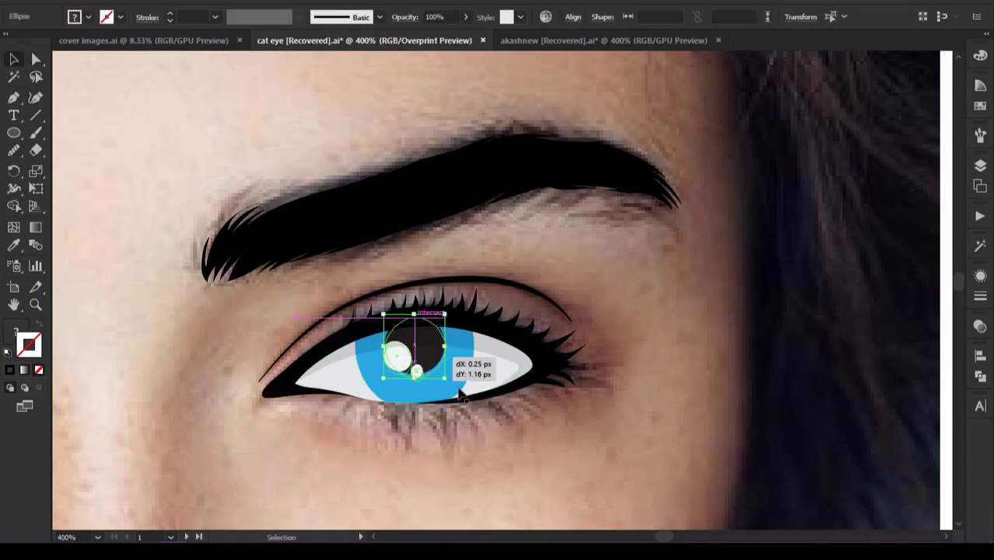
{"action": "left_click", "coordinate": [430, 417]}
Adjust the anchor points at the iris's outer edge near the lower eyeliner
{"action": "key", "text": "z"}
{"action": "left_click", "coordinate": [430, 417], "text": "alt"}
{"action": "left_click", "coordinate": [430, 417], "text": "alt"}
{"action": "left_click_drag", "start_coordinate": [440, 304], "coordinate": [481, 356]}
{"action": "key", "text": "a"}
{"action": "left_click_drag", "start_coordinate": [609, 237], "coordinate": [618, 233]}
{"action": "left_click", "coordinate": [613, 212]}
{"action": "left_click", "coordinate": [611, 233]}
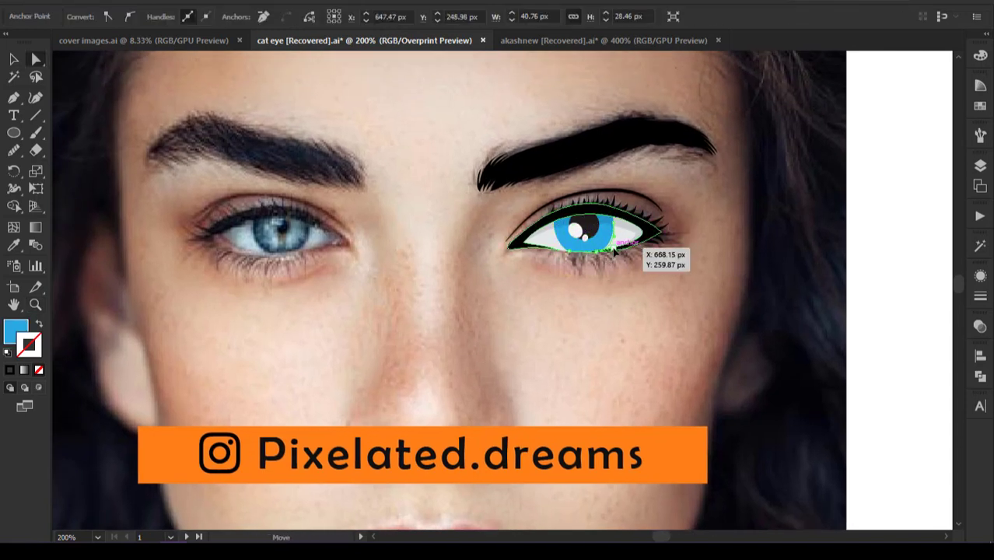
{"action": "left_click", "coordinate": [628, 258]}
Make a mirrored copy of the complete eye and eyebrow and place it over the photo's other eye
{"action": "key", "text": "v"}
{"action": "right_click", "coordinate": [591, 227]}
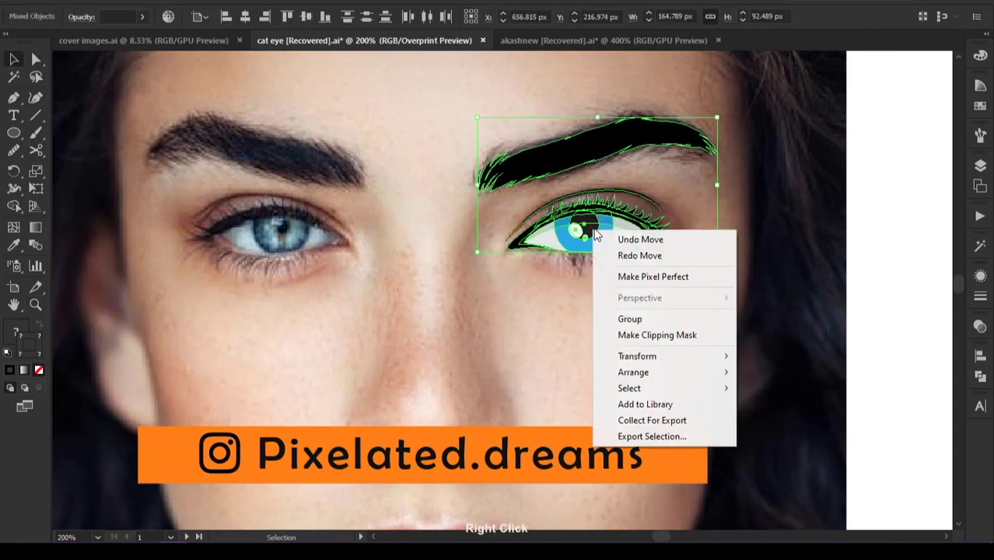
{"action": "mouse_move", "coordinate": [638, 356]}
{"action": "left_click", "coordinate": [532, 407]}
{"action": "left_click", "coordinate": [777, 342]}
{"action": "left_click_drag", "start_coordinate": [665, 156], "coordinate": [335, 159]}
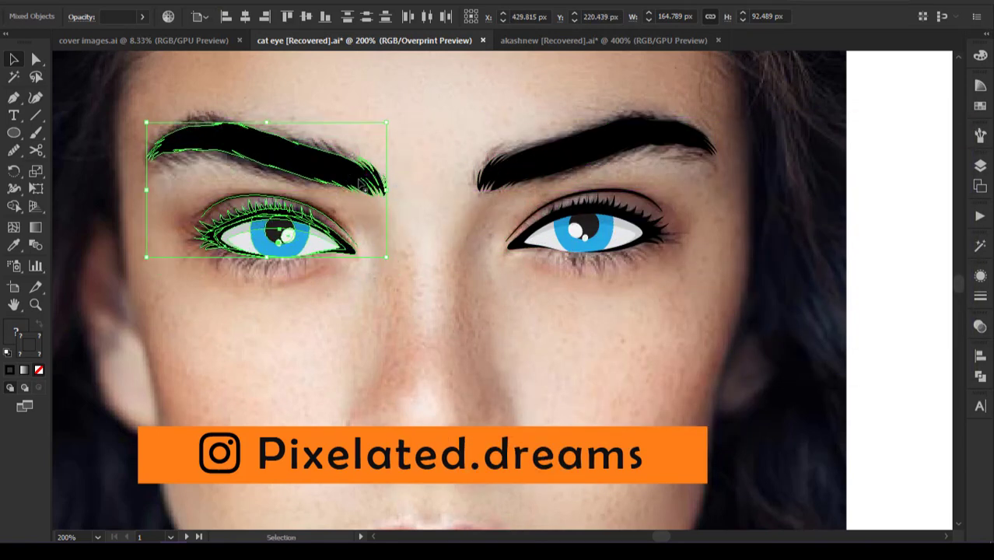
{"action": "left_click_drag", "start_coordinate": [381, 187], "coordinate": [379, 186]}
{"action": "left_click", "coordinate": [448, 271]}
Select both irises, try the palette's teal and ochre, and settle on its dark grey as the fill
{"action": "scroll", "coordinate": [485, 326], "scroll_direction": "down", "scroll_amount": 1}
{"action": "left_click", "coordinate": [331, 264]}
{"action": "left_click", "coordinate": [567, 269], "text": "shift"}
{"action": "left_click_drag", "start_coordinate": [553, 277], "coordinate": [566, 306]}
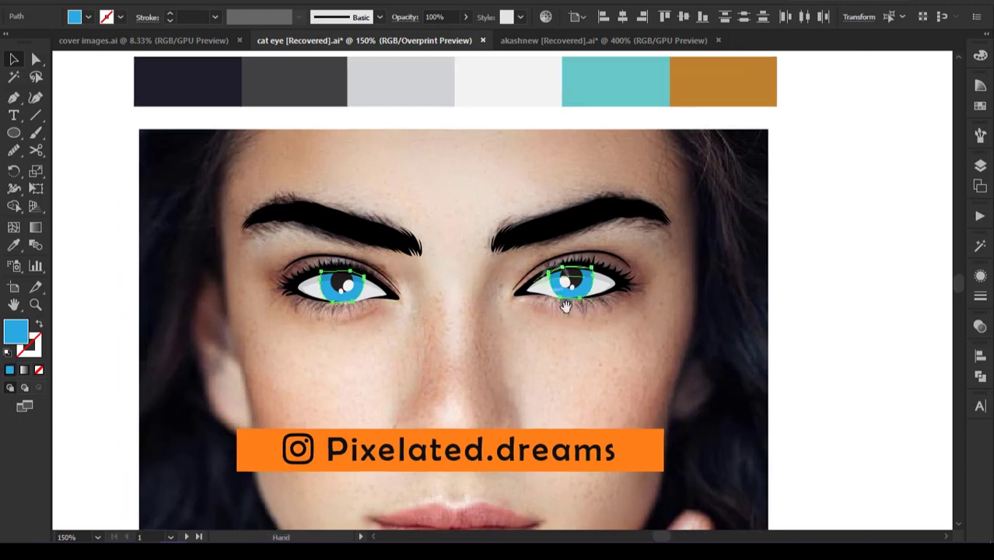
{"action": "key", "text": "i"}
{"action": "left_click", "coordinate": [627, 89]}
{"action": "left_click", "coordinate": [720, 99]}
{"action": "left_click", "coordinate": [319, 93]}
{"action": "key", "text": "v"}
{"action": "left_click", "coordinate": [470, 286]}
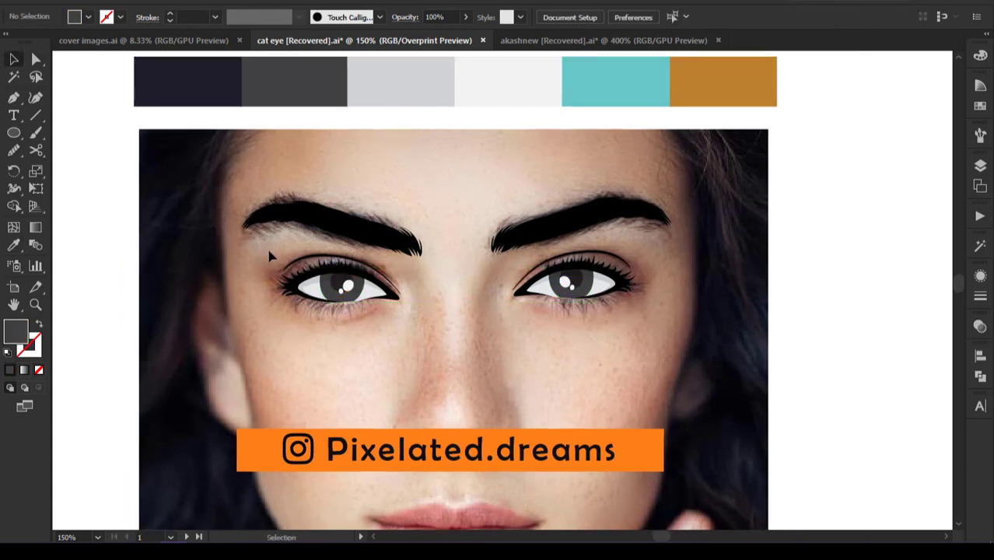
Select the mirrored left eye without its eyebrow and stretch it slightly taller
{"action": "left_click_drag", "start_coordinate": [414, 315], "coordinate": [417, 314]}
{"action": "left_click_drag", "start_coordinate": [259, 258], "coordinate": [362, 319]}
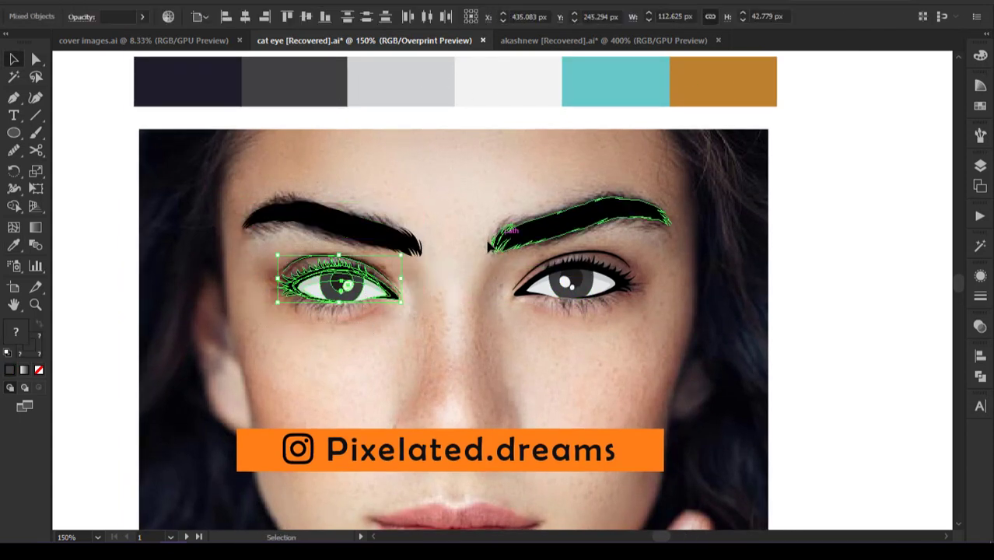
{"action": "left_click_drag", "start_coordinate": [339, 255], "coordinate": [340, 250]}
{"action": "left_click", "coordinate": [444, 289]}
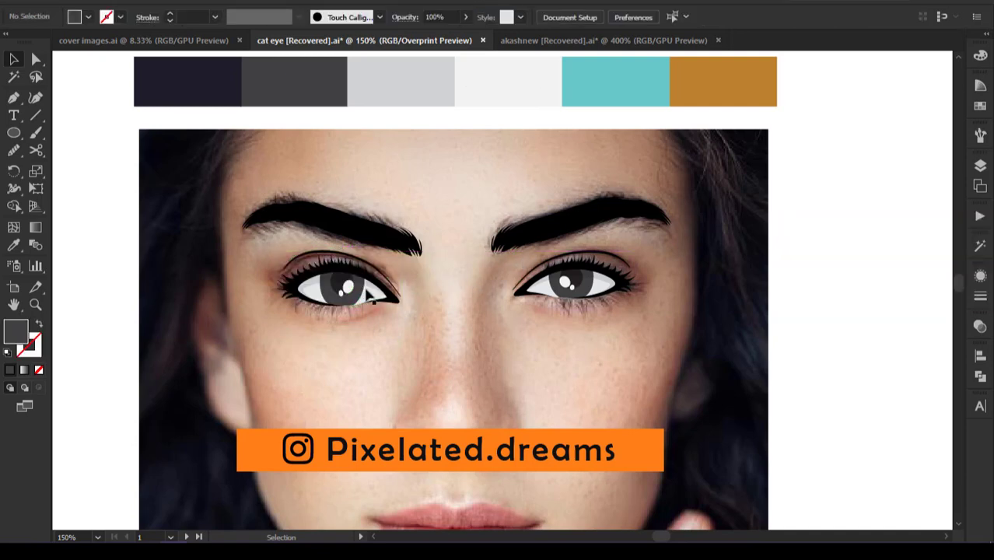
Toggle the photo layer to compare the artwork, and stretch the right eye slightly taller
{"action": "left_click", "coordinate": [980, 165]}
{"action": "left_click", "coordinate": [801, 212]}
{"action": "left_click", "coordinate": [801, 212]}
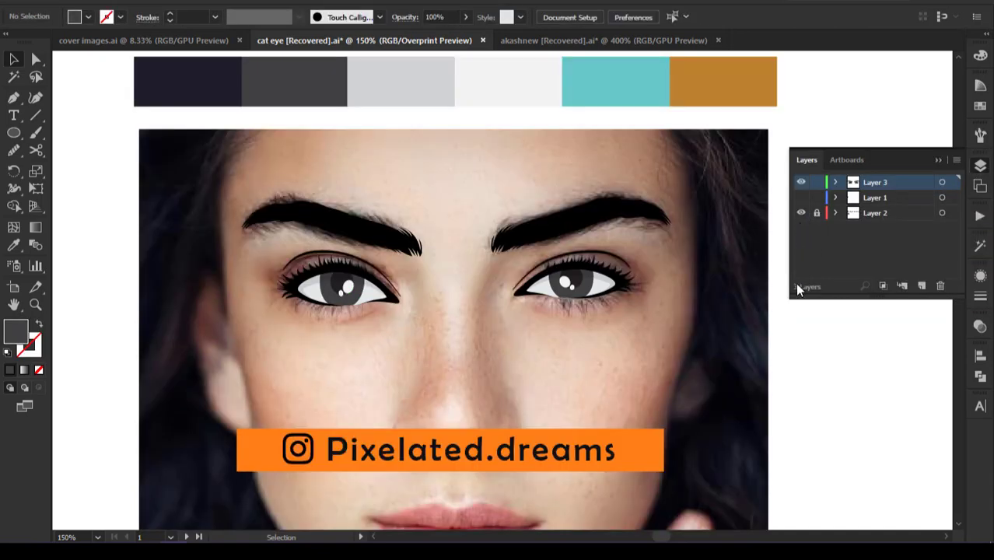
{"action": "left_click_drag", "start_coordinate": [527, 337], "coordinate": [528, 338]}
{"action": "left_click", "coordinate": [560, 224], "text": "shift"}
{"action": "left_click_drag", "start_coordinate": [576, 250], "coordinate": [575, 243]}
{"action": "left_click", "coordinate": [650, 263]}
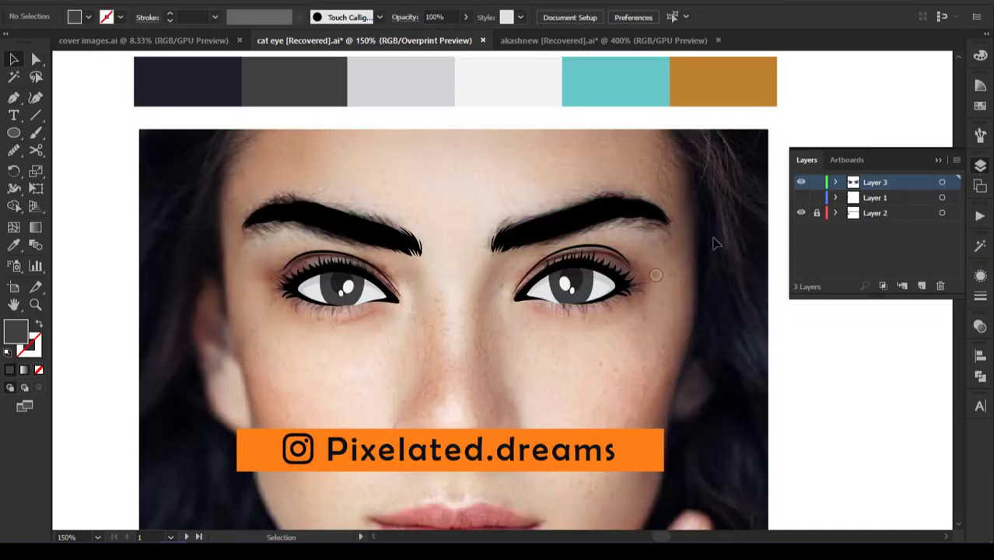
Hide the photo layer and enlarge the right eye to about 117 px wide, also making it a little taller
{"action": "left_click", "coordinate": [801, 213]}
{"action": "left_click_drag", "start_coordinate": [660, 233], "coordinate": [556, 292]}
{"action": "left_click_drag", "start_coordinate": [636, 277], "coordinate": [641, 276]}
{"action": "left_click_drag", "start_coordinate": [576, 245], "coordinate": [576, 240]}
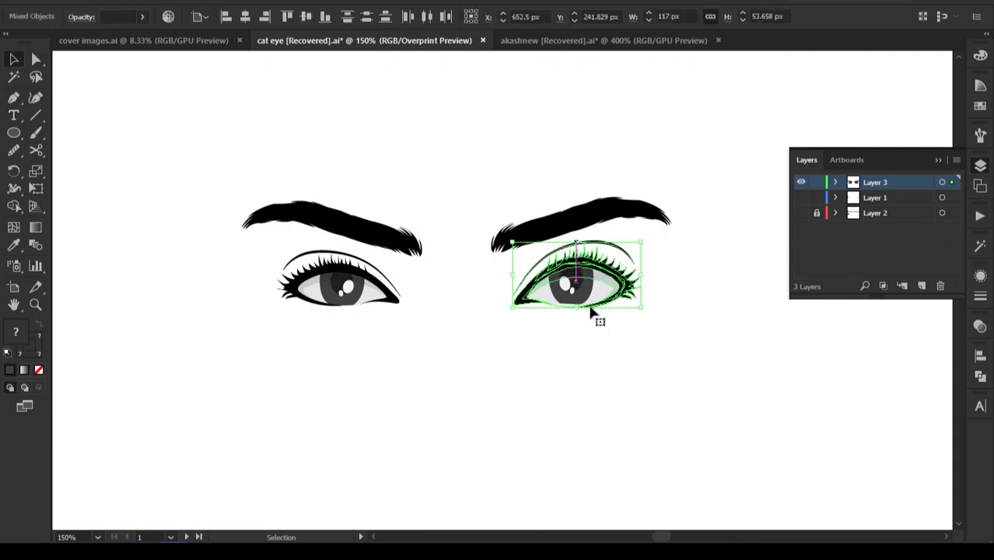
{"action": "left_click", "coordinate": [590, 313]}
Enlarge the left eye to about 119 px wide and 61 px high
{"action": "left_click_drag", "start_coordinate": [339, 266], "coordinate": [343, 305]}
{"action": "left_click_drag", "start_coordinate": [339, 250], "coordinate": [339, 243]}
{"action": "left_click_drag", "start_coordinate": [277, 280], "coordinate": [270, 280]}
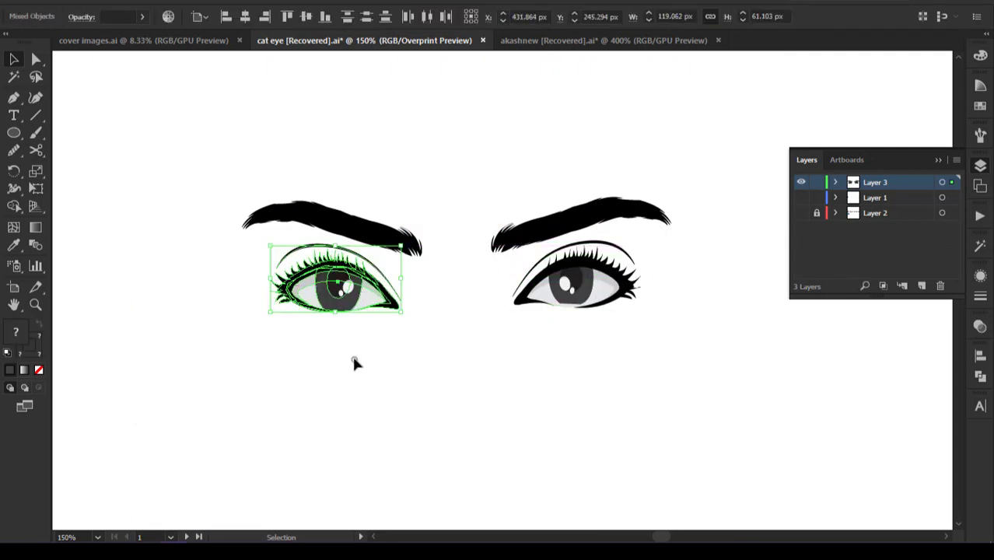
{"action": "left_click", "coordinate": [353, 354]}
Widen the dark grey irises of both eyes slightly
{"action": "left_click", "coordinate": [583, 300]}
{"action": "left_click_drag", "start_coordinate": [593, 286], "coordinate": [599, 286]}
{"action": "left_click", "coordinate": [399, 357]}
{"action": "left_click", "coordinate": [342, 302]}
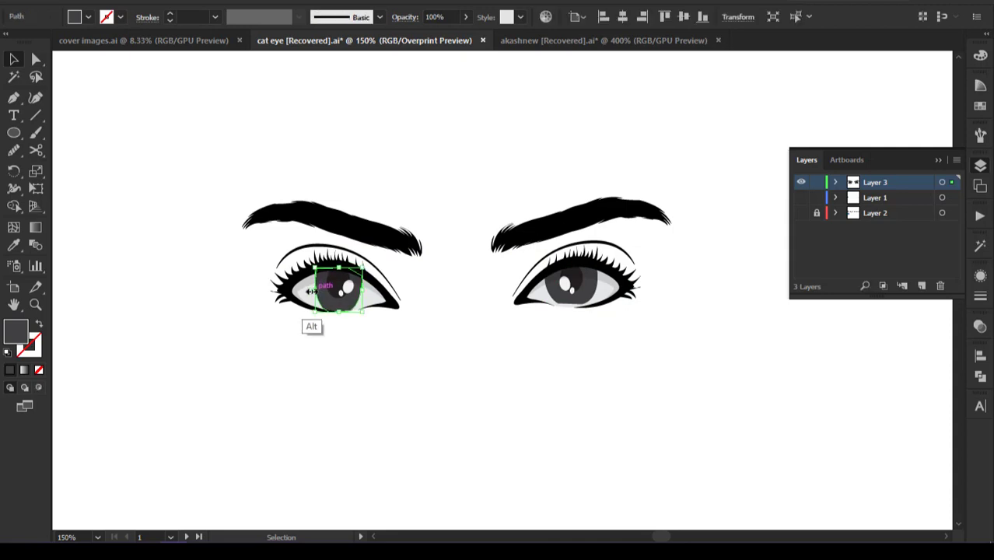
{"action": "left_click_drag", "start_coordinate": [315, 290], "coordinate": [332, 306]}
{"action": "left_click", "coordinate": [384, 337]}
{"action": "left_click", "coordinate": [355, 305]}
{"action": "left_click", "coordinate": [406, 277]}
Enlarge the two highlights in the left eye and tidy the lower edge of that eye
{"action": "left_click", "coordinate": [348, 286]}
{"action": "left_click", "coordinate": [378, 312]}
{"action": "left_click", "coordinate": [340, 292]}
{"action": "left_click", "coordinate": [311, 317]}
{"action": "left_click", "coordinate": [338, 311]}
{"action": "left_click", "coordinate": [349, 337]}
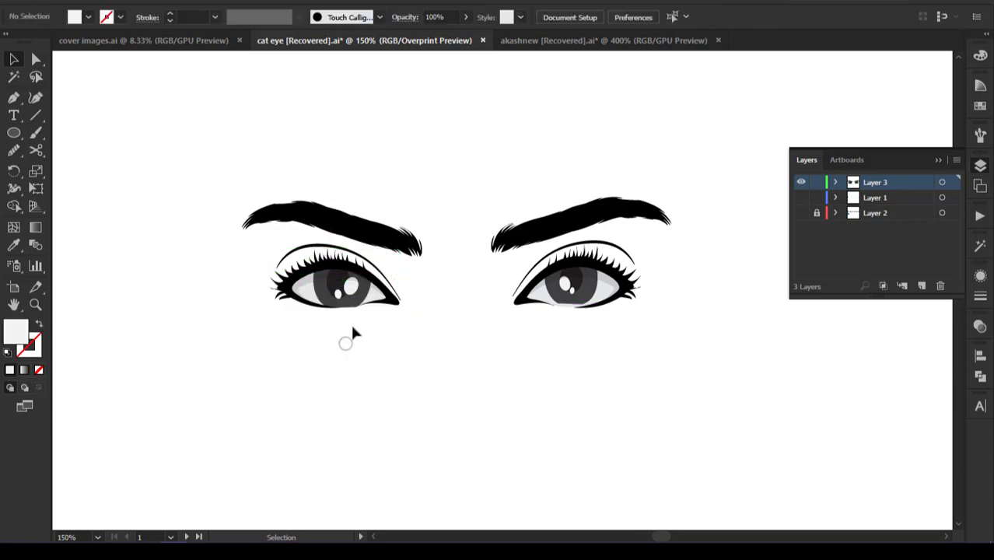
Fill the left iris with a dark brown swatch
{"action": "left_click", "coordinate": [347, 302]}
{"action": "left_click", "coordinate": [980, 106]}
{"action": "left_click", "coordinate": [848, 220]}
{"action": "left_click", "coordinate": [866, 220]}
{"action": "double_click", "coordinate": [902, 219]}
{"action": "key", "text": "Escape"}
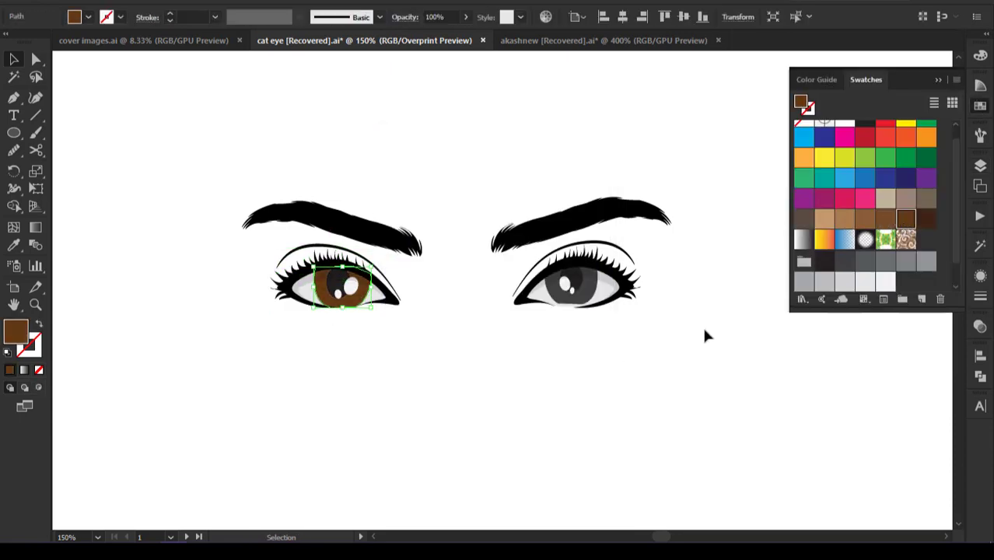
Fill the right iris with a green swatch, replace it with a muted green from the colour guide, and deselect it
{"action": "left_click", "coordinate": [703, 327]}
{"action": "left_click", "coordinate": [583, 290]}
{"action": "left_click", "coordinate": [825, 178]}
{"action": "left_click", "coordinate": [804, 178]}
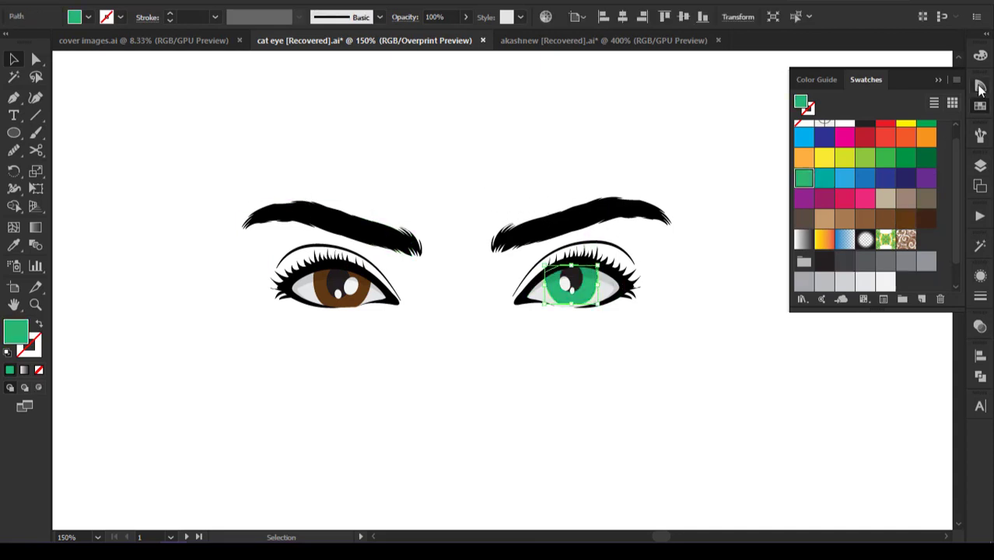
{"action": "left_click", "coordinate": [980, 86]}
{"action": "left_click", "coordinate": [879, 146]}
{"action": "left_click", "coordinate": [896, 148]}
{"action": "key", "text": "ctrl+shift+a"}
{"action": "left_click", "coordinate": [937, 81]}
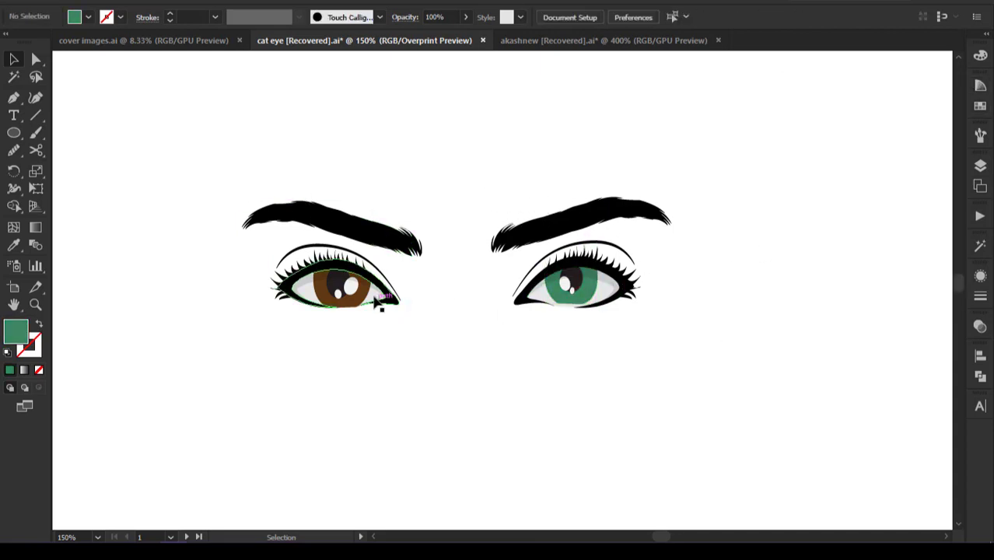
Trim the part of the left brown iris that extends past the eye's lower edge using the Shape Builder
{"action": "left_click", "coordinate": [376, 300]}
{"action": "left_click", "coordinate": [400, 266]}
{"action": "left_click", "coordinate": [337, 306]}
{"action": "left_click", "coordinate": [366, 312]}
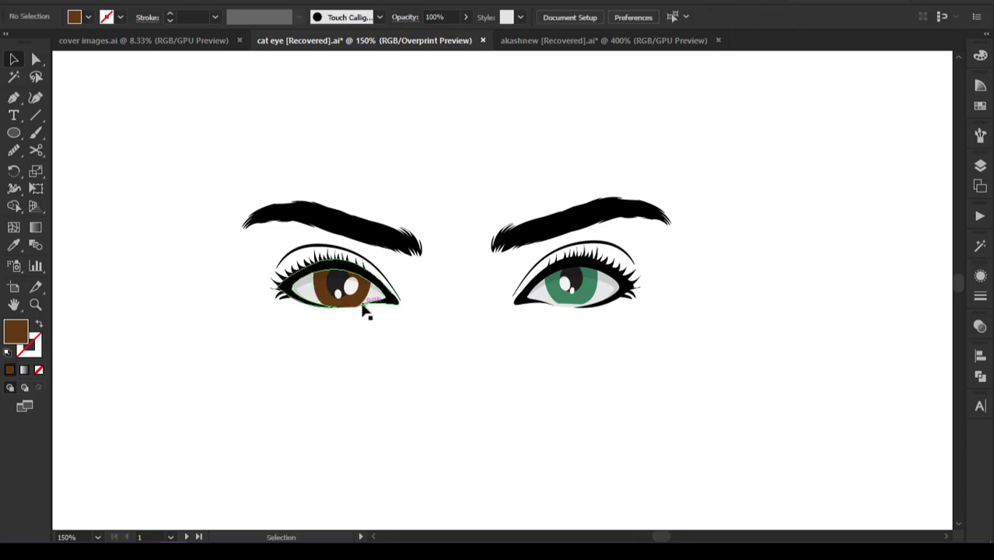
{"action": "left_click", "coordinate": [361, 299]}
{"action": "left_click", "coordinate": [305, 292], "text": "shift"}
{"action": "left_click", "coordinate": [333, 304], "text": "shift"}
{"action": "left_click", "coordinate": [333, 304], "text": "shift"}
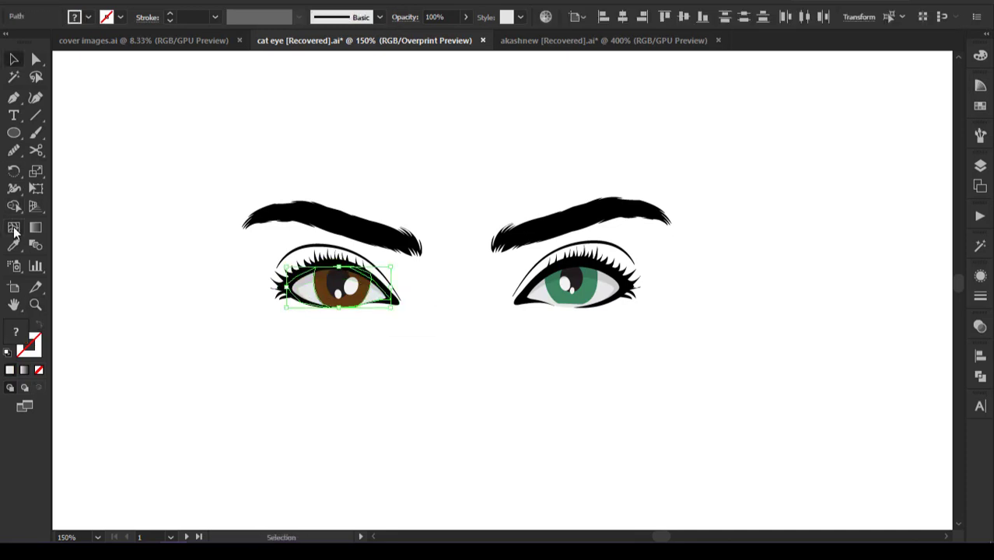
{"action": "left_click", "coordinate": [355, 306], "text": "alt"}
{"action": "key", "text": "v"}
{"action": "left_click", "coordinate": [245, 262]}
Clean up the lower edge of the right green iris where it meets the lower lid
{"action": "left_click", "coordinate": [583, 298]}
{"action": "left_click_drag", "start_coordinate": [572, 304], "coordinate": [584, 287]}
{"action": "left_click", "coordinate": [630, 320]}
{"action": "left_click", "coordinate": [575, 296], "text": "shift"}
{"action": "left_click", "coordinate": [587, 329]}
{"action": "left_click", "coordinate": [583, 299]}
{"action": "left_click_drag", "start_coordinate": [582, 308], "coordinate": [622, 338]}
{"action": "left_click", "coordinate": [630, 327]}
Show the reference photo layer, Layer 2, and delete the left eye together with its eyebrow
{"action": "left_click", "coordinate": [980, 165]}
{"action": "left_click", "coordinate": [800, 213]}
{"action": "left_click", "coordinate": [643, 299]}
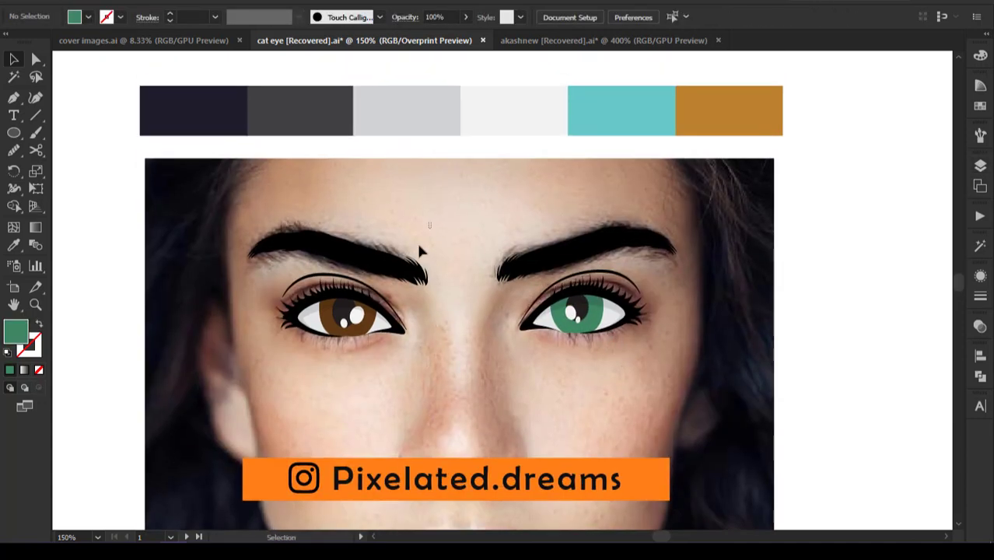
{"action": "left_click_drag", "start_coordinate": [418, 245], "coordinate": [219, 398]}
{"action": "key", "text": "Delete"}
Create a mirrored copy of the green right eye and eyebrow and place it over the left eye in the photo
{"action": "left_click", "coordinate": [980, 166]}
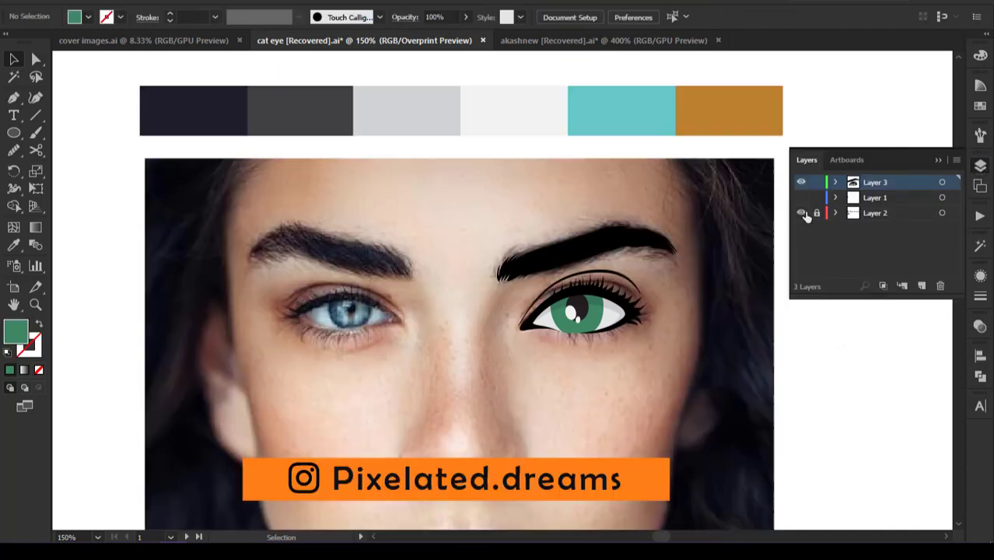
{"action": "left_click", "coordinate": [591, 312]}
{"action": "right_click", "coordinate": [585, 304]}
{"action": "mouse_move", "coordinate": [644, 436]}
{"action": "left_click", "coordinate": [467, 360]}
{"action": "left_click", "coordinate": [777, 340]}
{"action": "left_click_drag", "start_coordinate": [553, 319], "coordinate": [303, 323]}
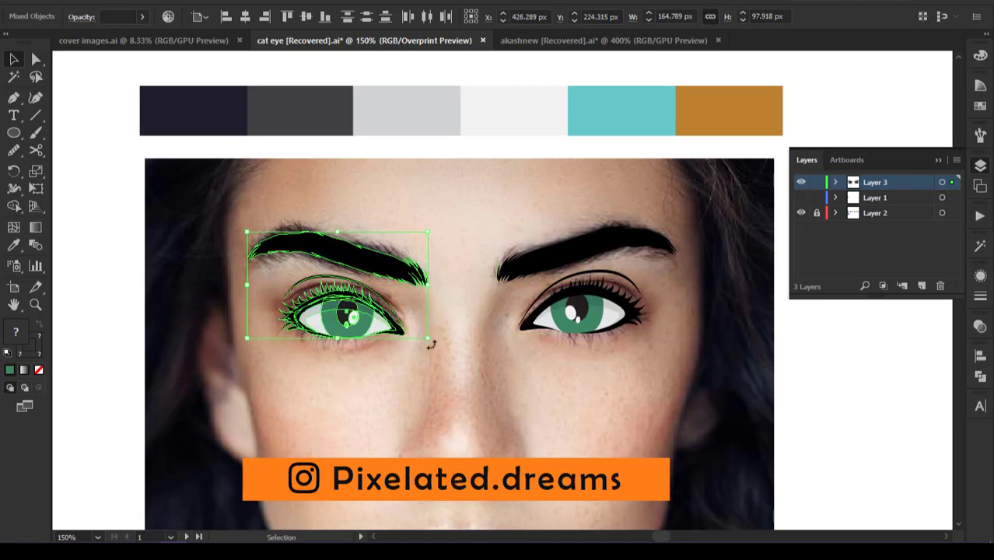
{"action": "left_click", "coordinate": [432, 345]}
Unlock Layer 2 and delete the reference photo, keeping the colour palette and the orange Pixelated.dreams banner
{"action": "left_click", "coordinate": [801, 212]}
{"action": "left_click", "coordinate": [817, 212]}
{"action": "left_click", "coordinate": [801, 212]}
{"action": "left_click", "coordinate": [834, 213]}
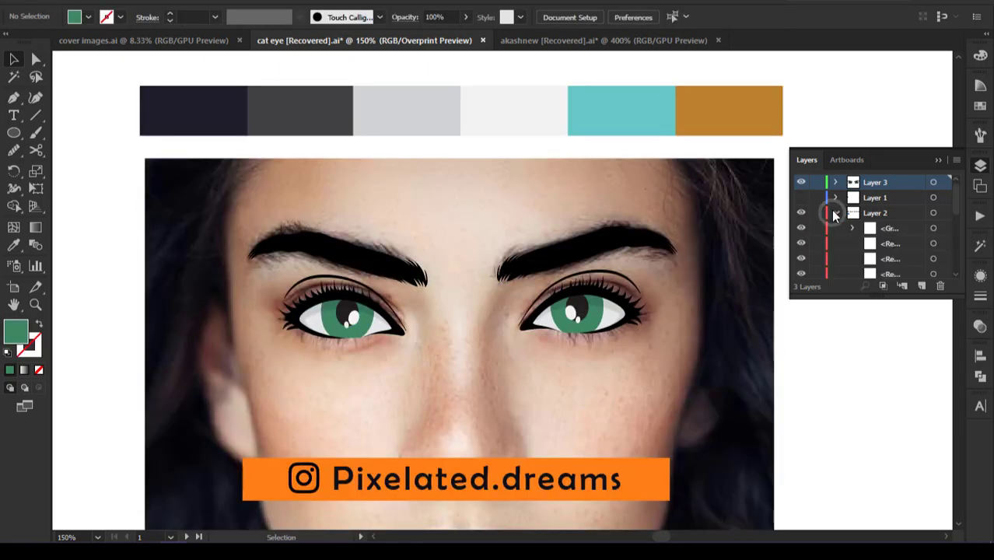
{"action": "left_click", "coordinate": [835, 212]}
{"action": "left_click", "coordinate": [266, 438]}
{"action": "key", "text": "Delete"}
{"action": "left_click", "coordinate": [938, 161]}
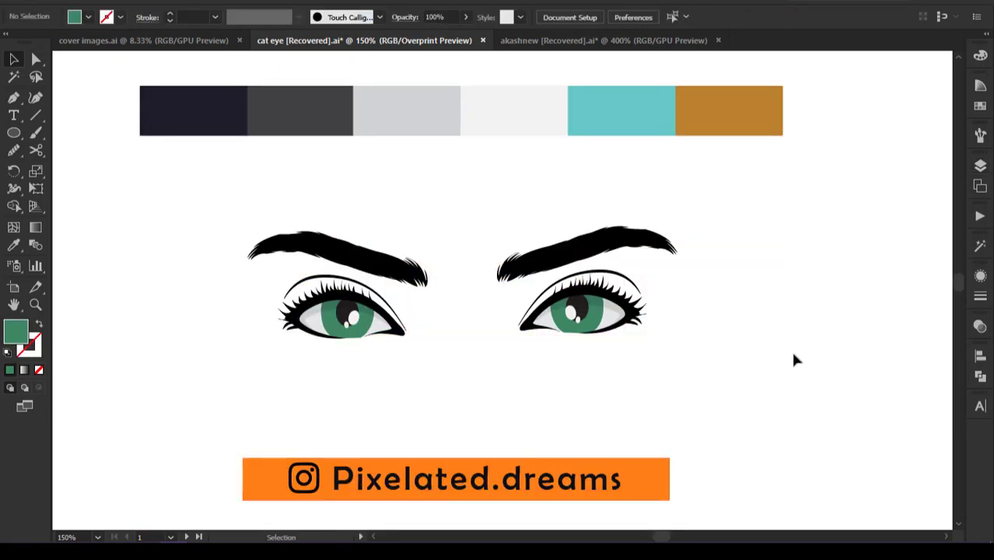